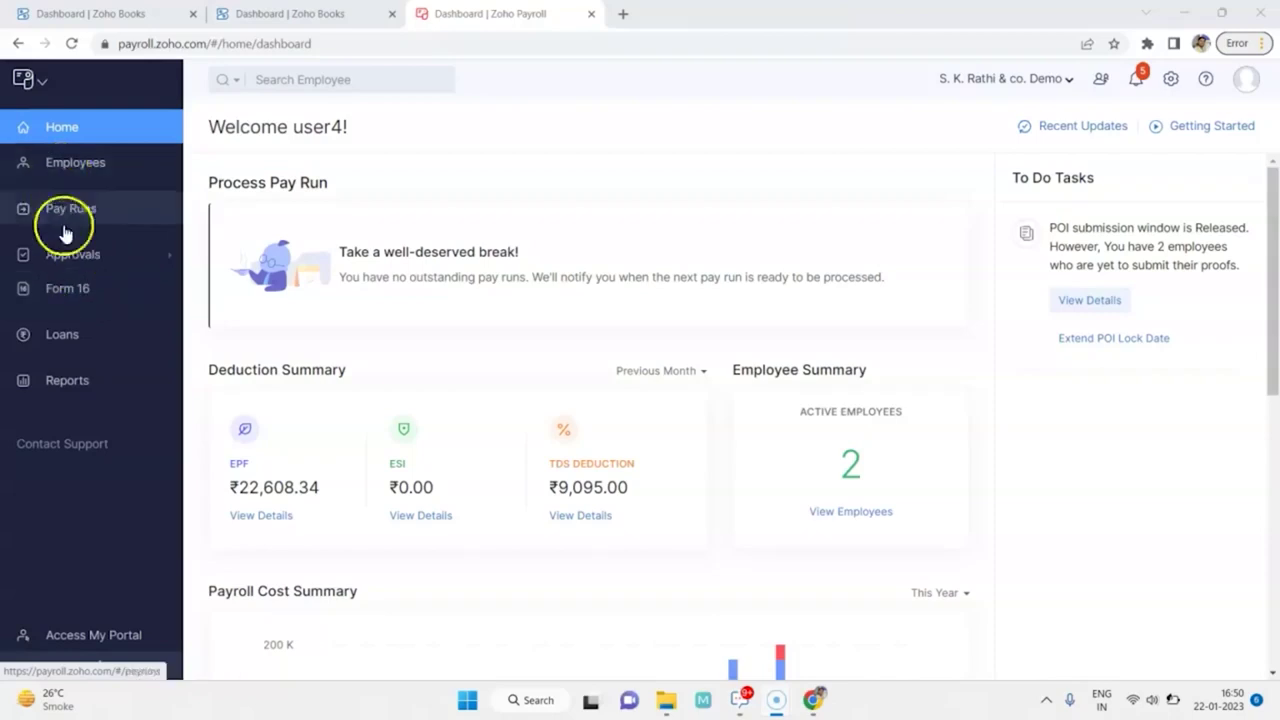
Start adding a new employee from the employee list and look over the basic details form
{"action": "left_click", "coordinate": [45, 181]}
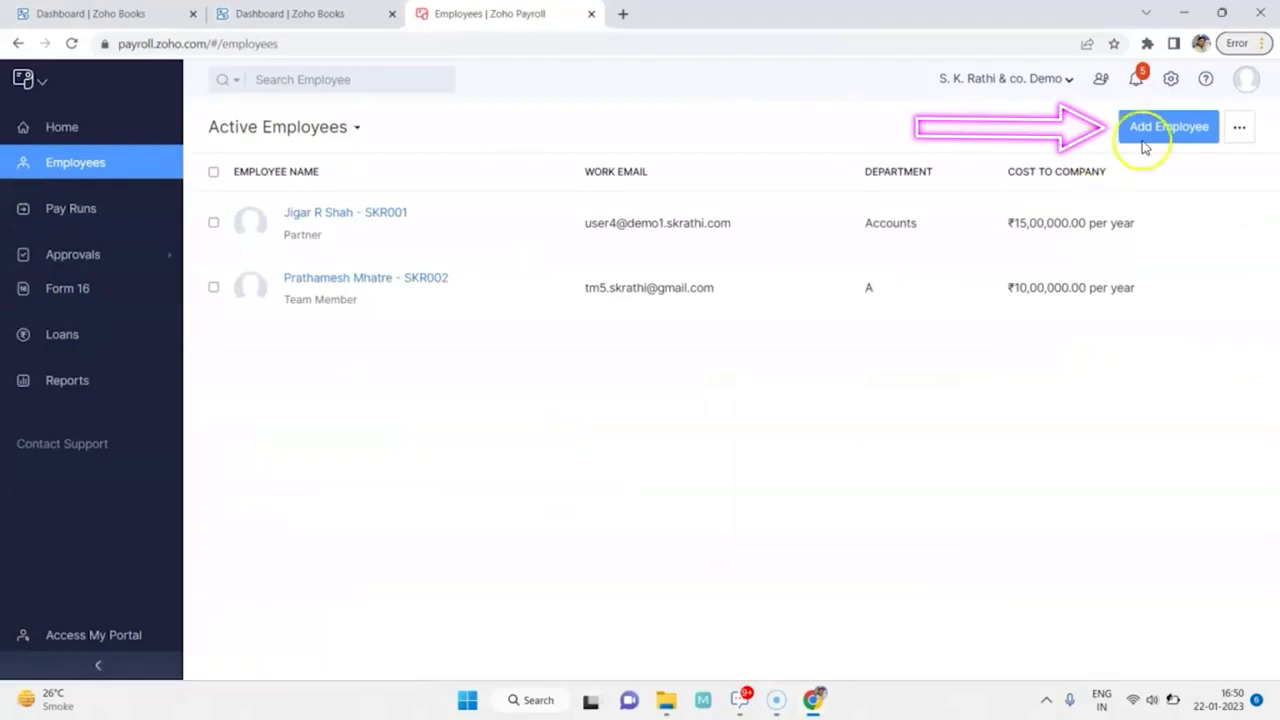
{"action": "left_click", "coordinate": [1166, 135]}
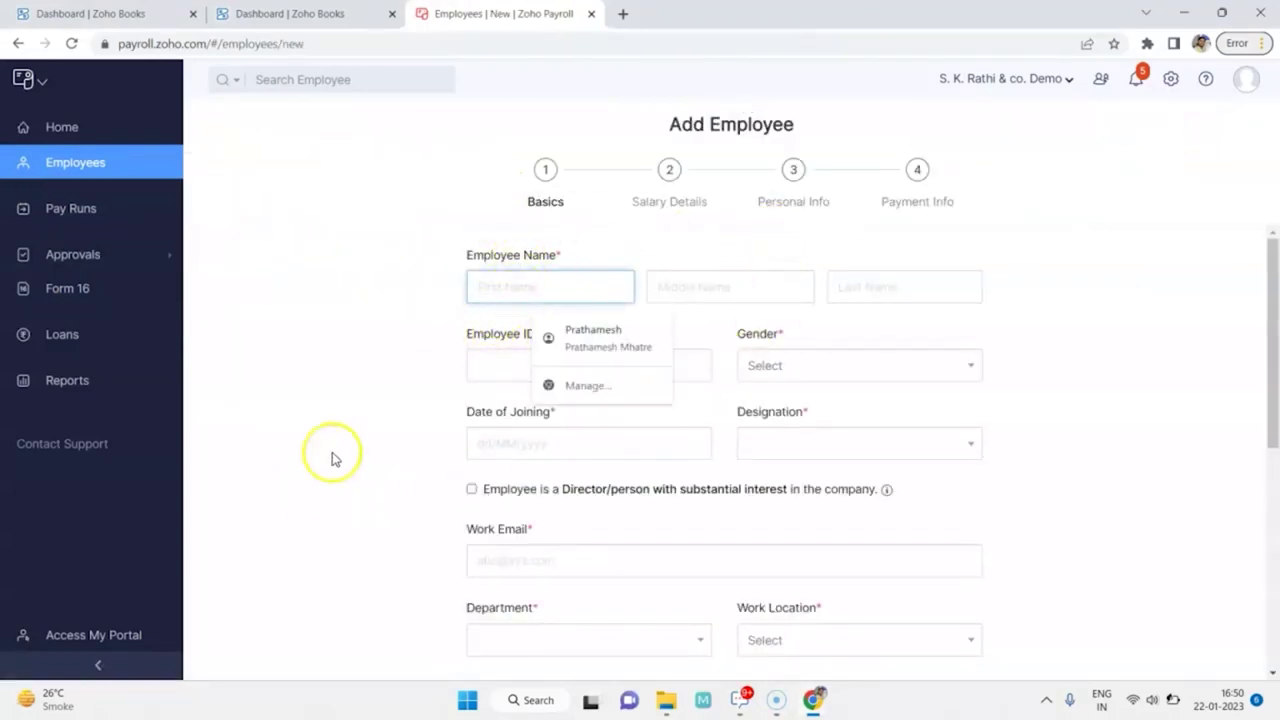
{"action": "left_click", "coordinate": [366, 453]}
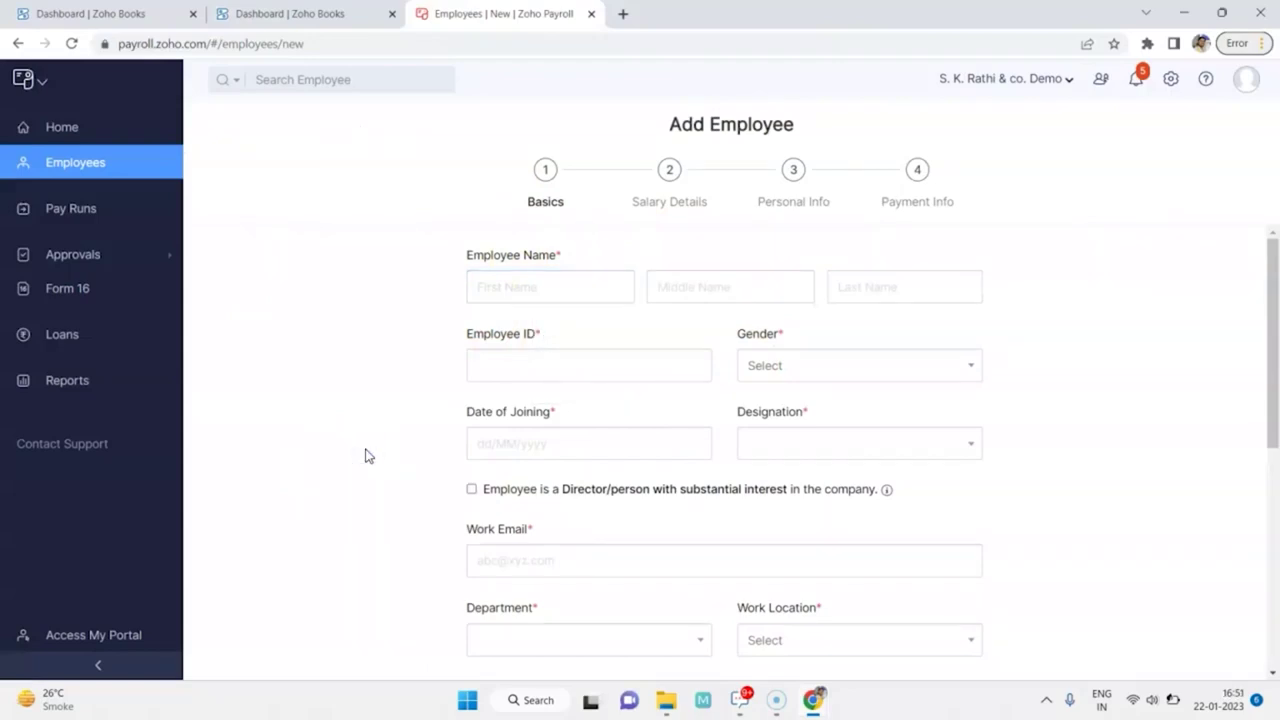
{"action": "scroll", "coordinate": [478, 310], "scroll_direction": "down", "scroll_amount": 1}
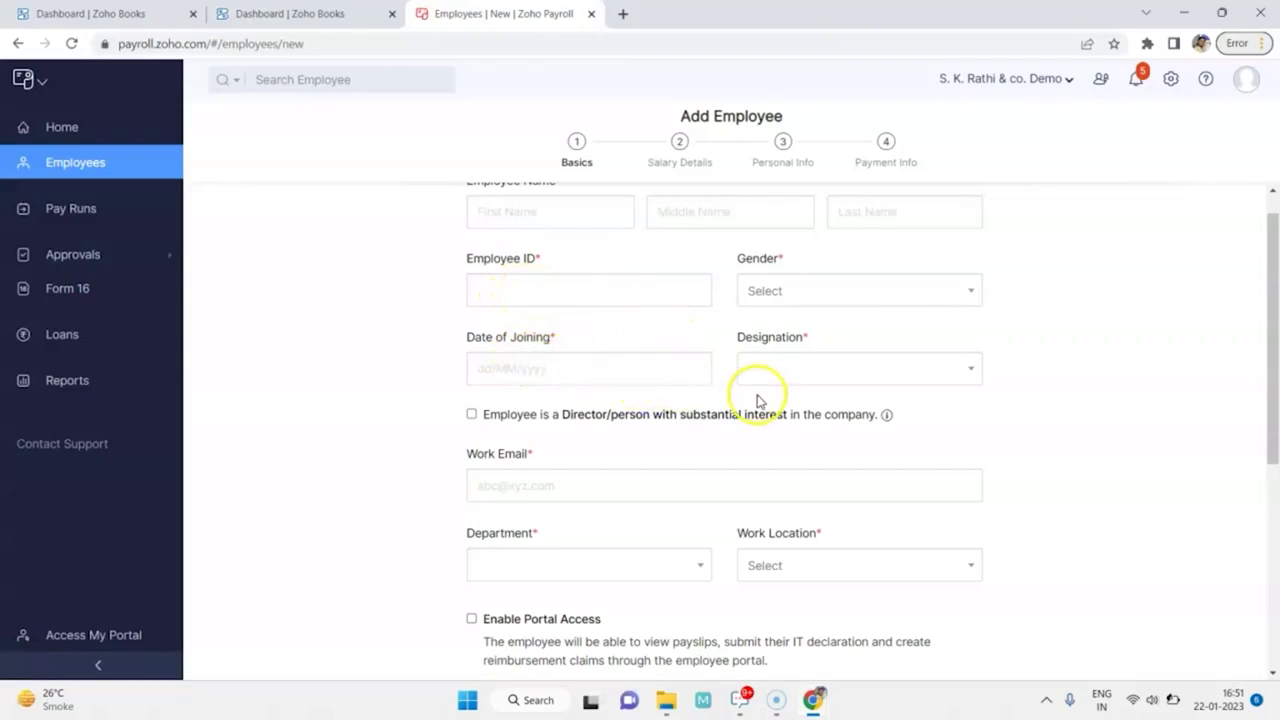
{"action": "scroll", "coordinate": [757, 400], "scroll_direction": "up", "scroll_amount": 2}
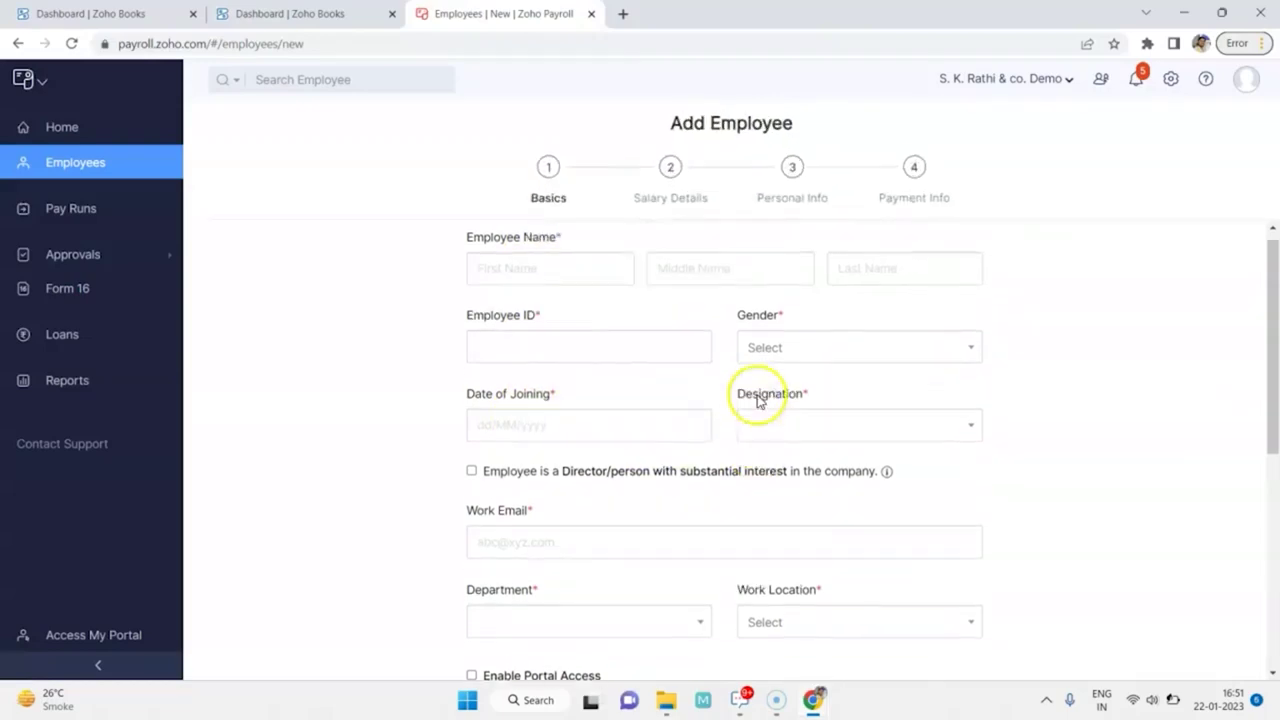
Enter the employee's first name, middle initial and last name
{"action": "left_click", "coordinate": [593, 295]}
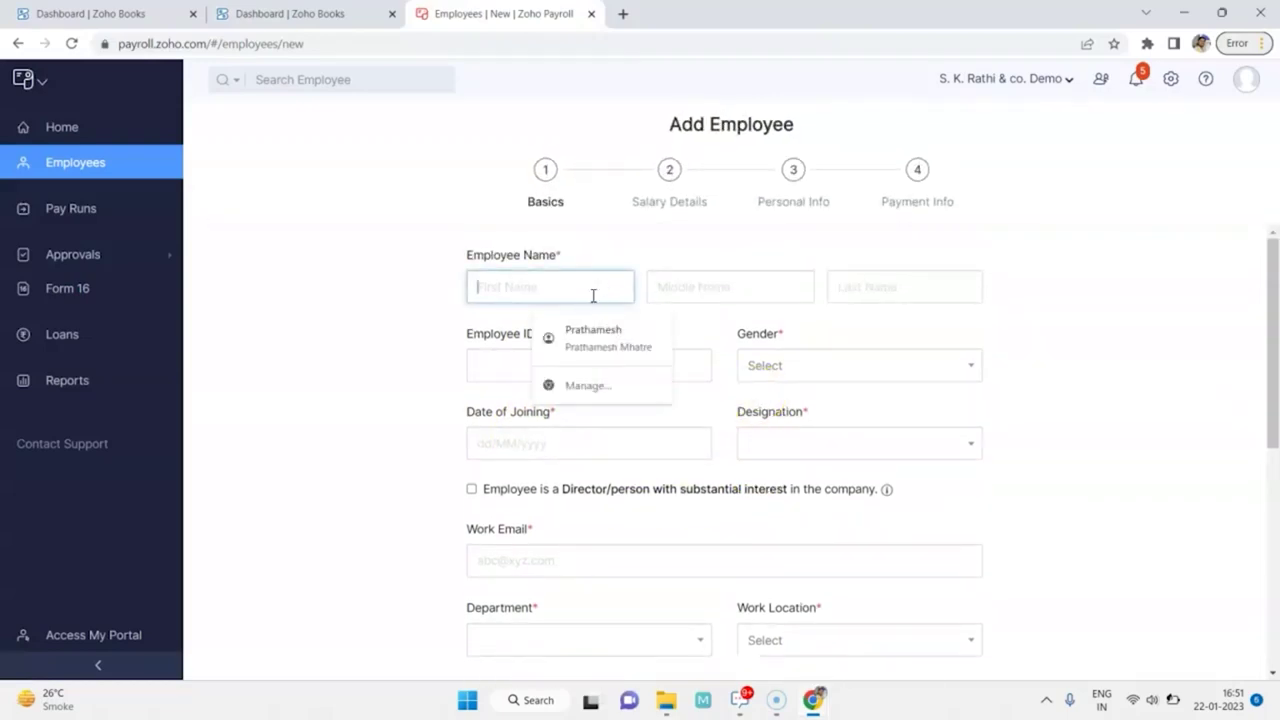
{"action": "type", "text": "Sach"}
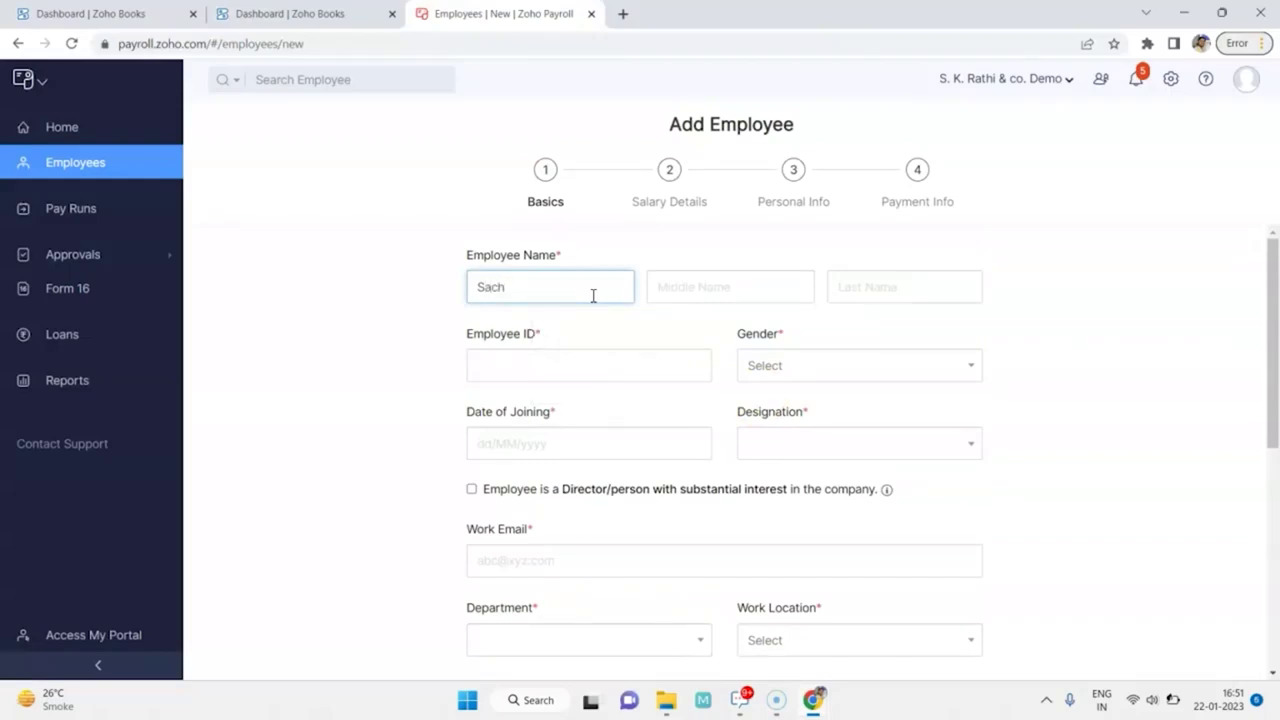
{"action": "type", "text": "in"}
{"action": "key", "text": "Tab"}
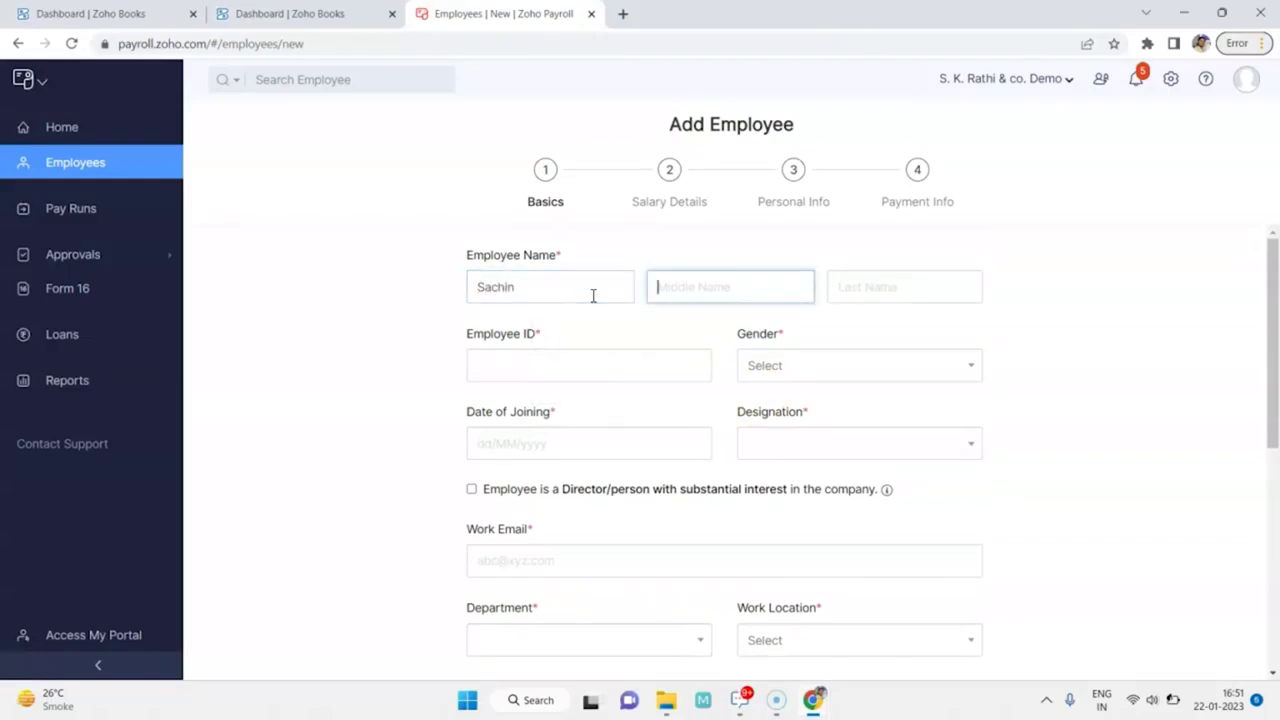
{"action": "type", "text": "R"}
{"action": "key", "text": "Tab"}
{"action": "type", "text": "Tendulkar"}
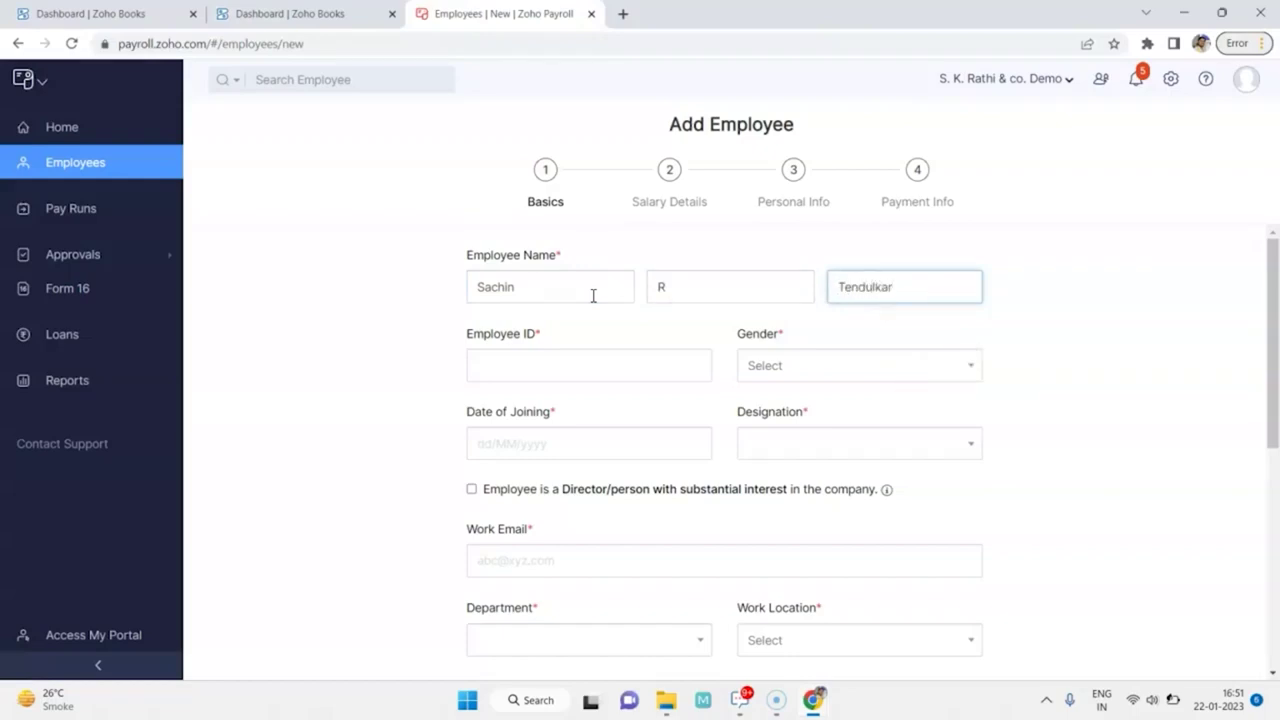
Fill in the employee ID and set the gender to Male
{"action": "key", "text": "Tab"}
{"action": "type", "text": "10"}
{"action": "key", "text": "Tab"}
{"action": "key", "text": "Down"}
{"action": "key", "text": "Return"}
Set the date of joining to 01/01/2023 and the designation to Team Member
{"action": "key", "text": "Tab"}
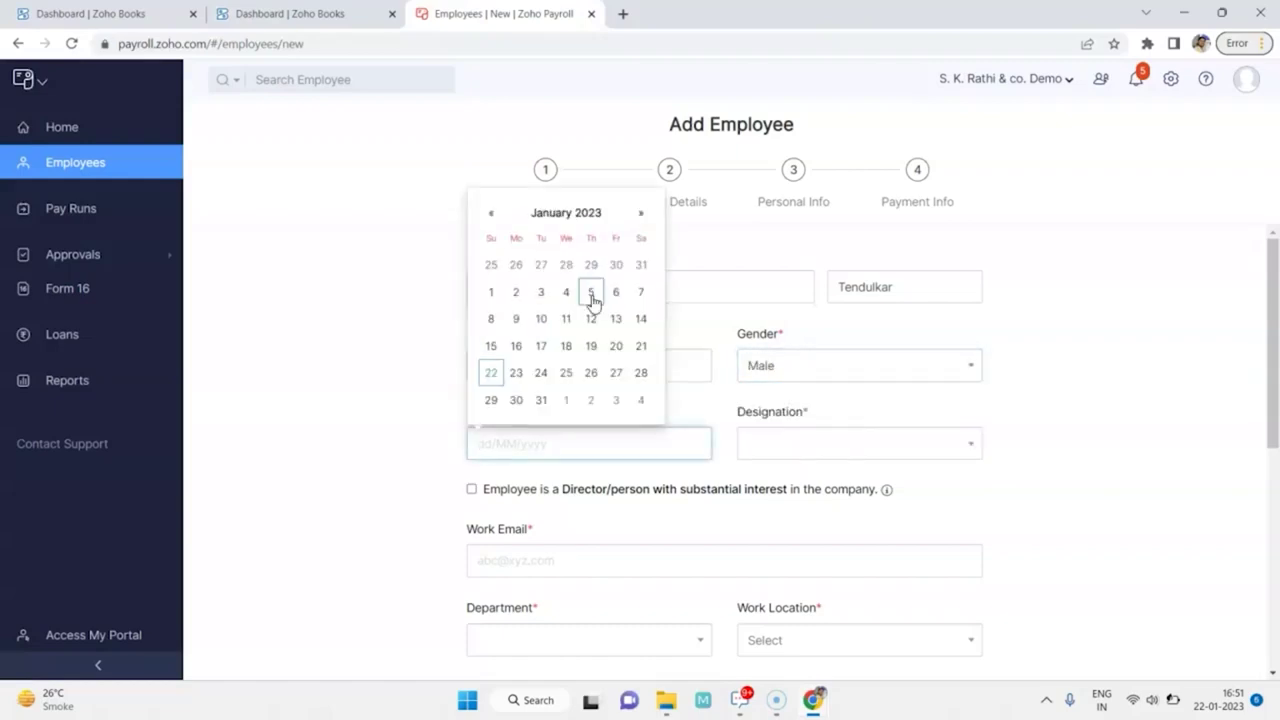
{"action": "left_click", "coordinate": [491, 292]}
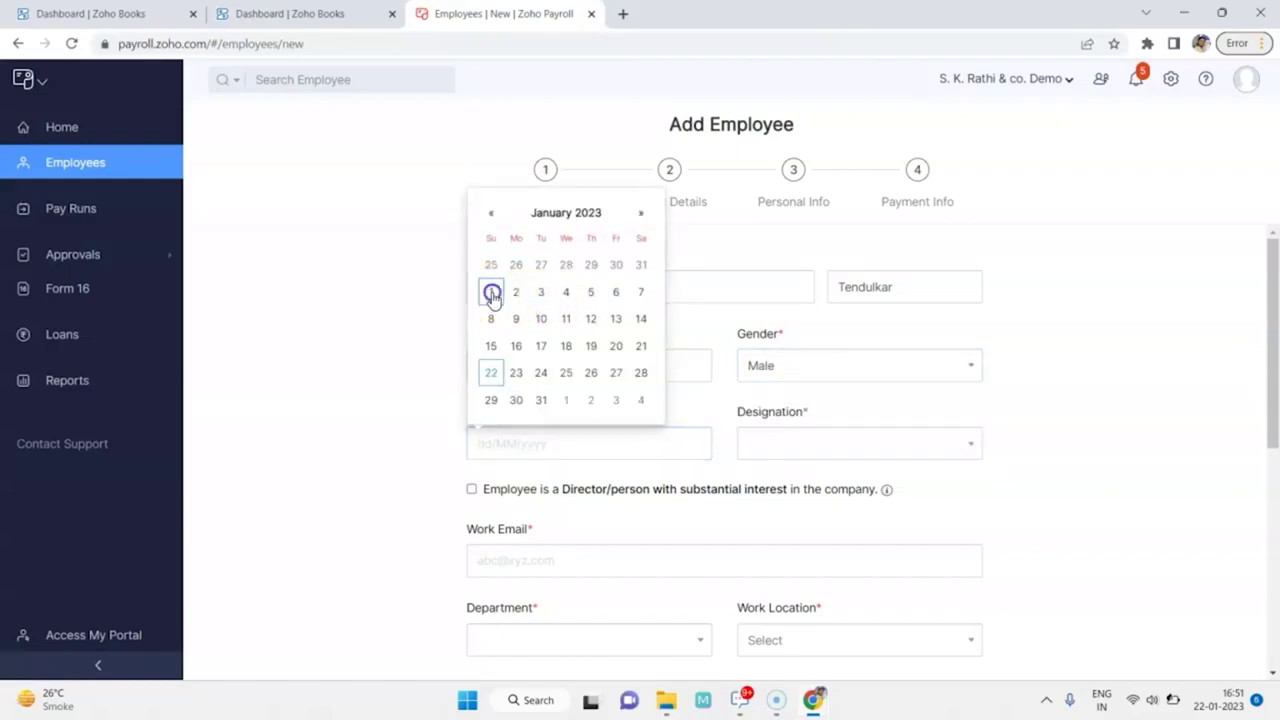
{"action": "left_click", "coordinate": [782, 452]}
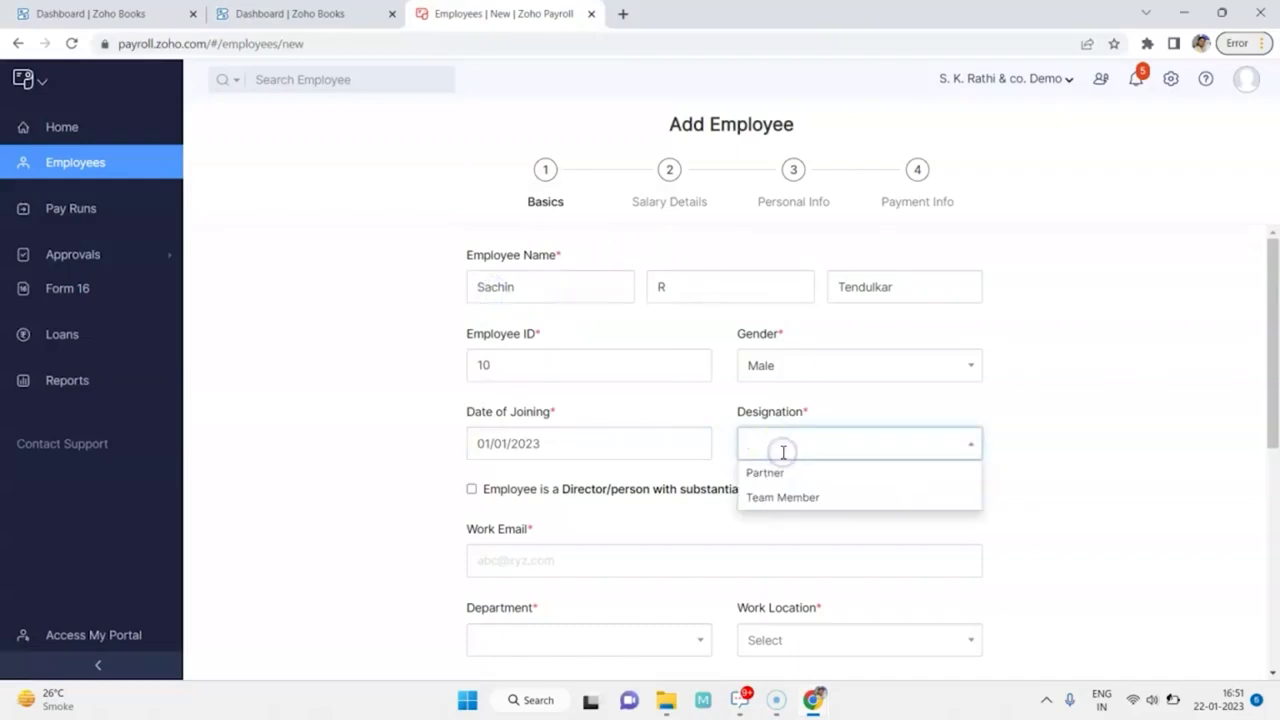
{"action": "key", "text": "Down"}
{"action": "key", "text": "Down"}
{"action": "key", "text": "Return"}
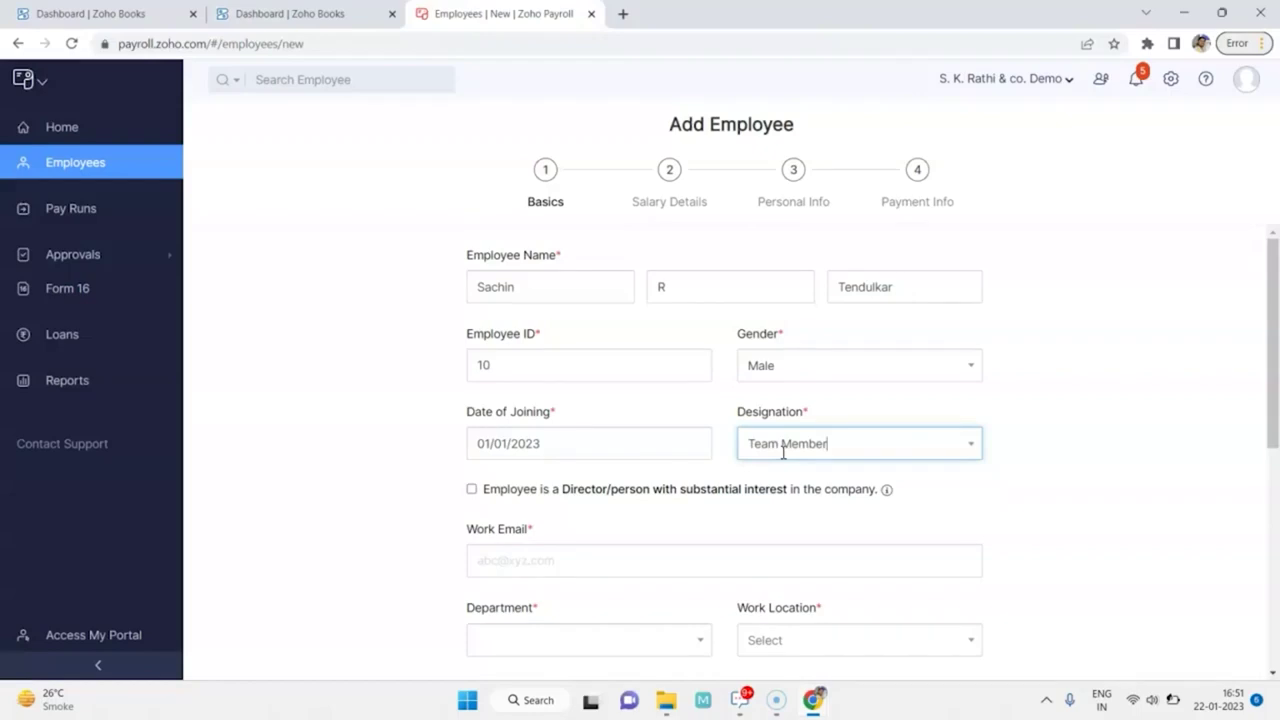
Fill in the employee's work email address
{"action": "scroll", "coordinate": [782, 452], "scroll_direction": "down", "scroll_amount": 2}
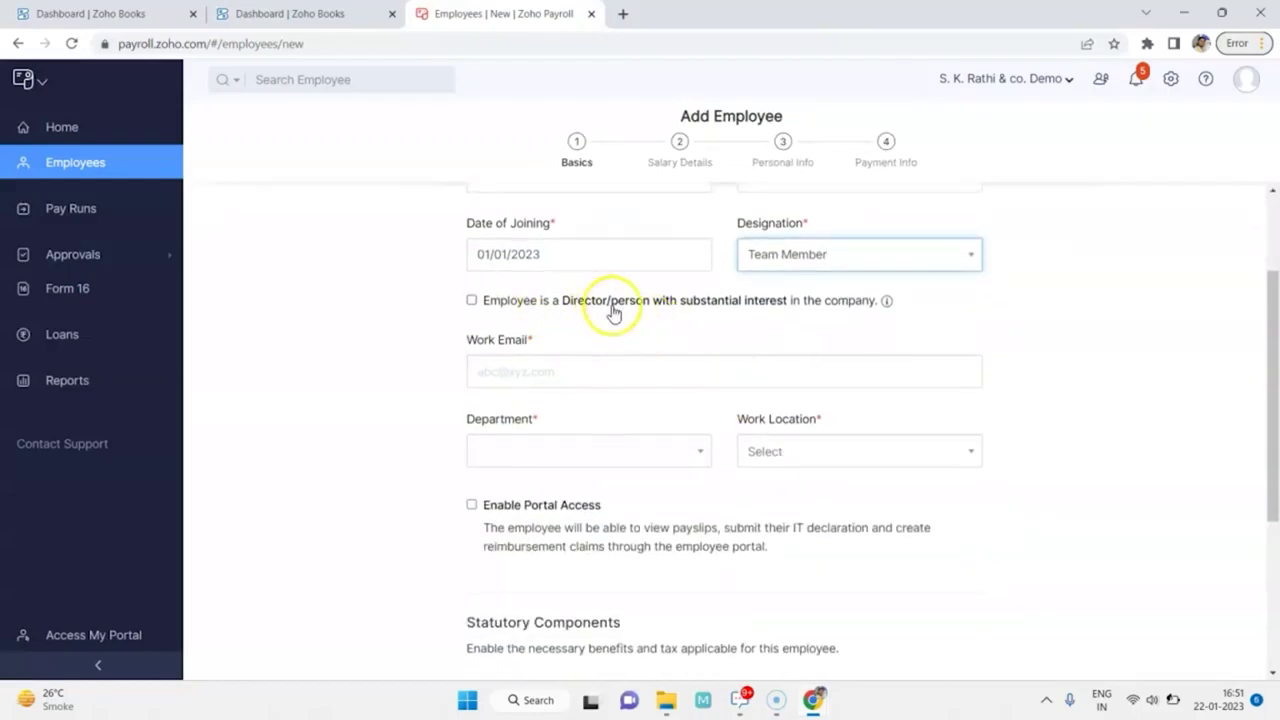
{"action": "left_click", "coordinate": [498, 380]}
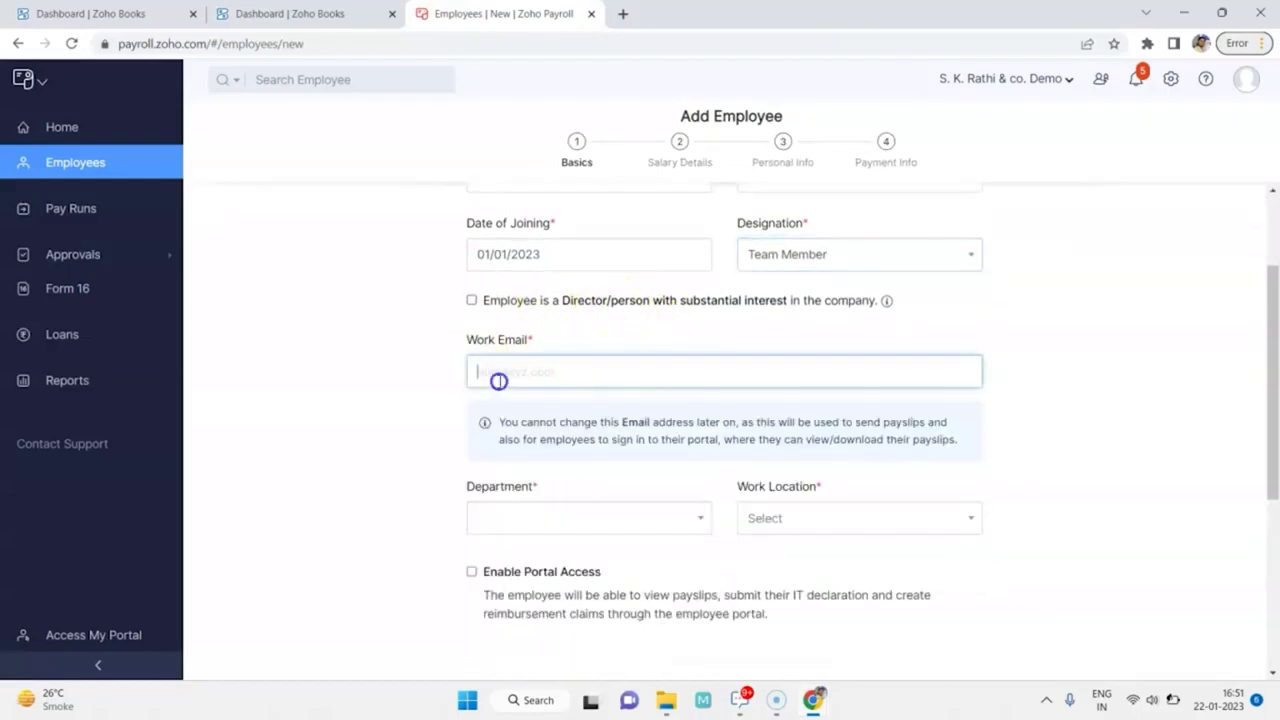
{"action": "type", "text": "abc@xyz.com"}
{"action": "left_click", "coordinate": [423, 421]}
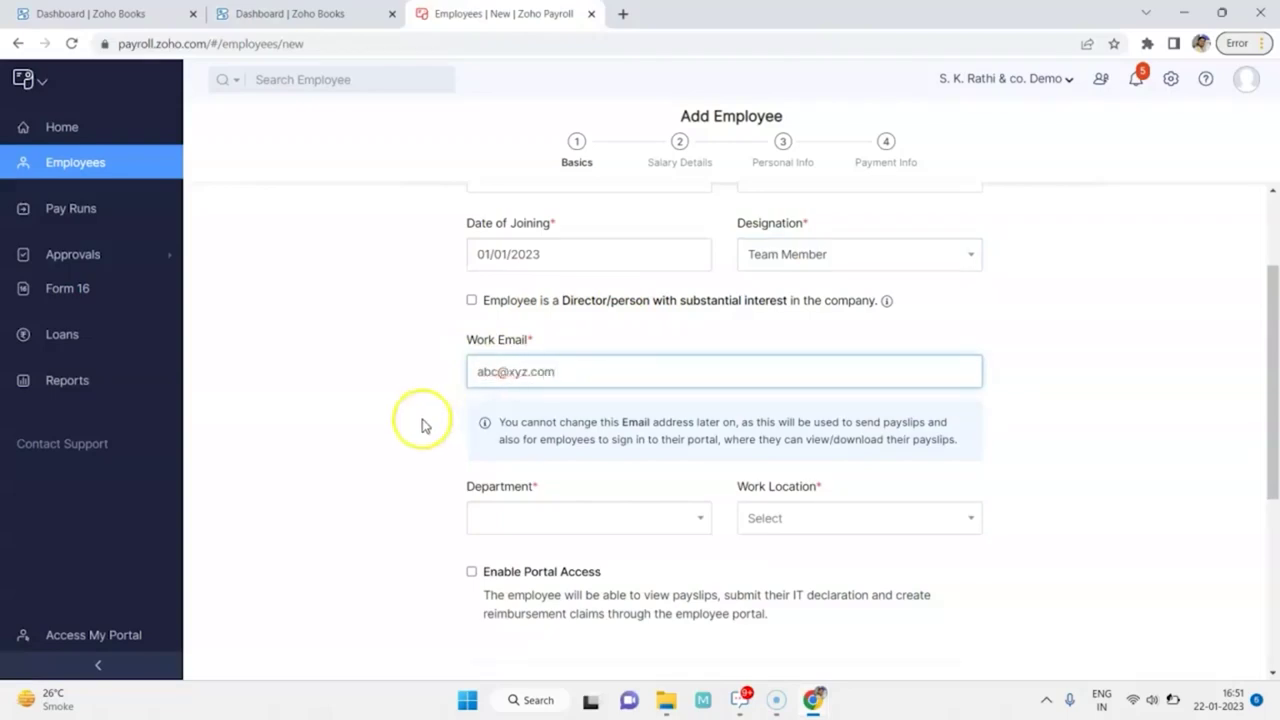
Assign the employee to the Accounts department with Head Office as the work location
{"action": "scroll", "coordinate": [403, 430], "scroll_direction": "down", "scroll_amount": 1}
{"action": "scroll", "coordinate": [405, 435], "scroll_direction": "down", "scroll_amount": 1}
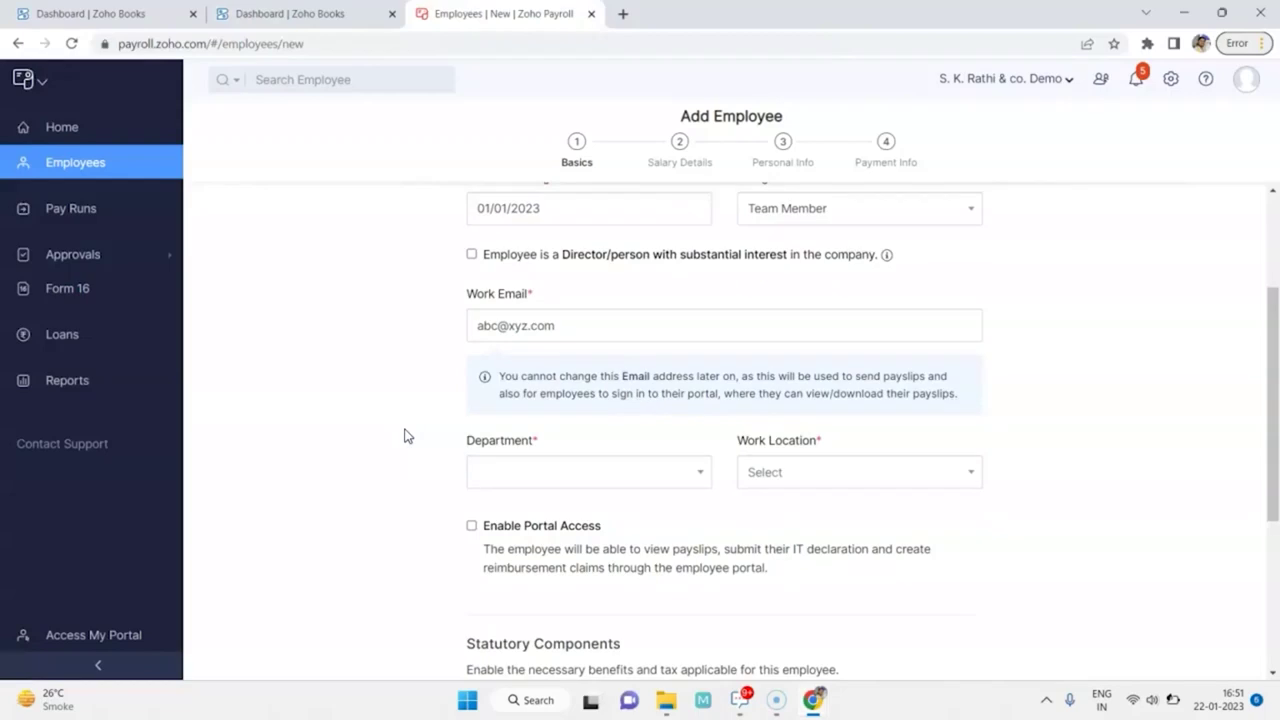
{"action": "scroll", "coordinate": [406, 435], "scroll_direction": "down", "scroll_amount": 1}
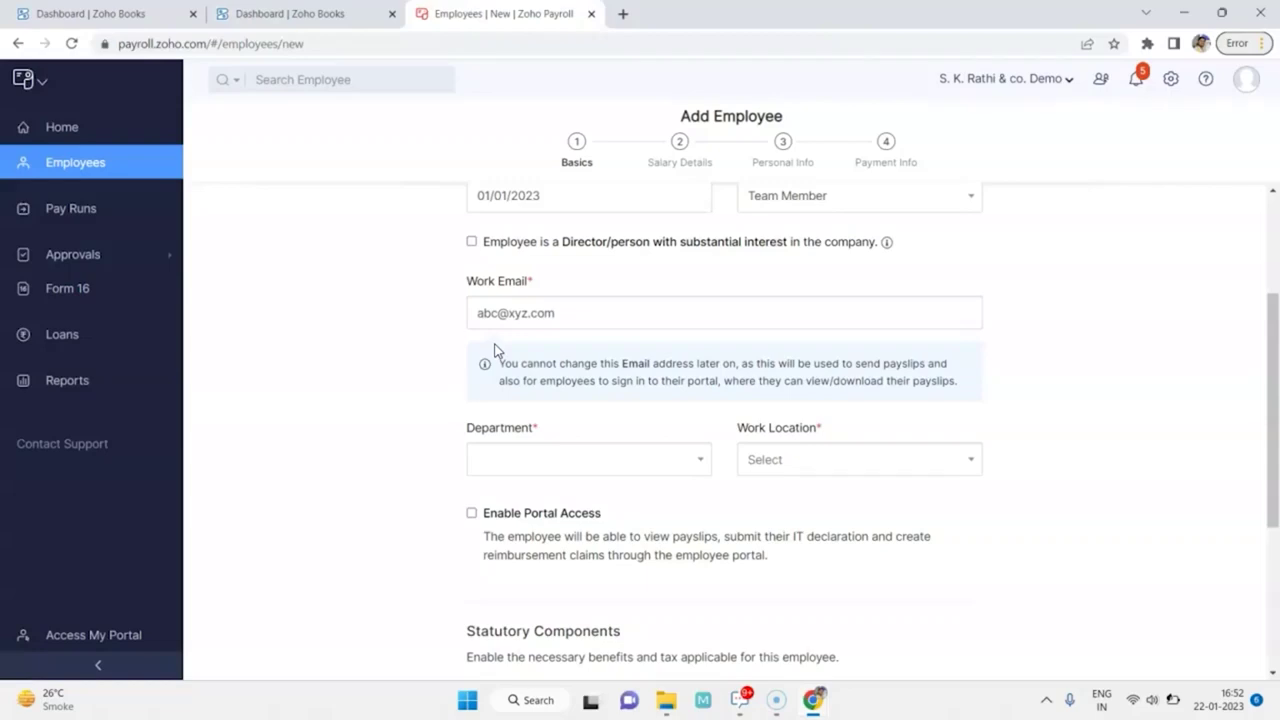
{"action": "scroll", "coordinate": [500, 360], "scroll_direction": "down", "scroll_amount": 1}
{"action": "left_click", "coordinate": [516, 379]}
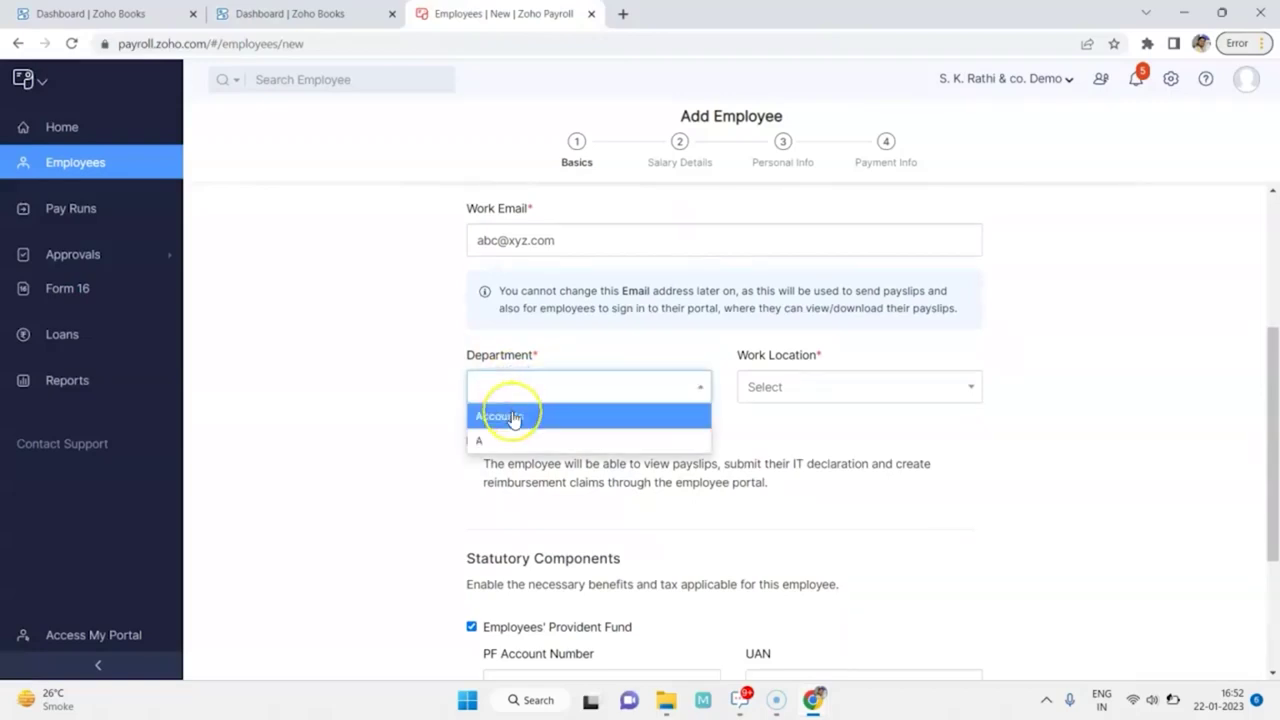
{"action": "left_click", "coordinate": [513, 417]}
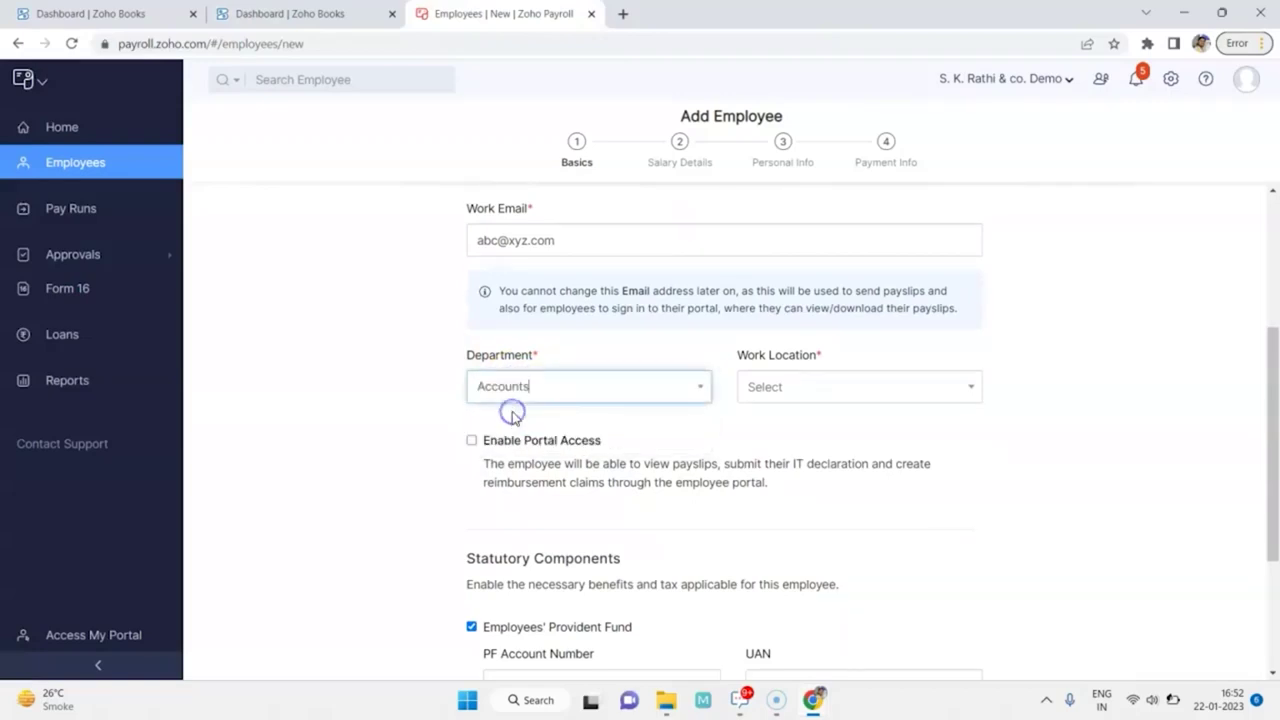
{"action": "left_click", "coordinate": [786, 388]}
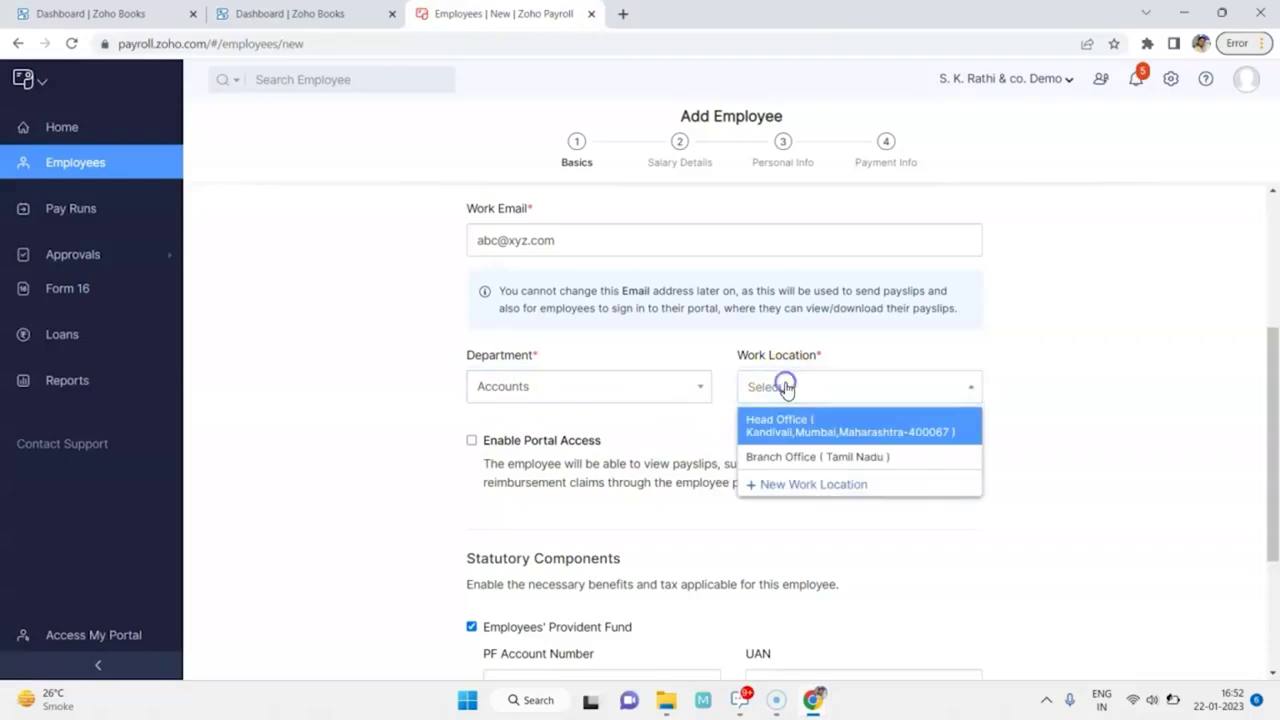
{"action": "left_click", "coordinate": [782, 432]}
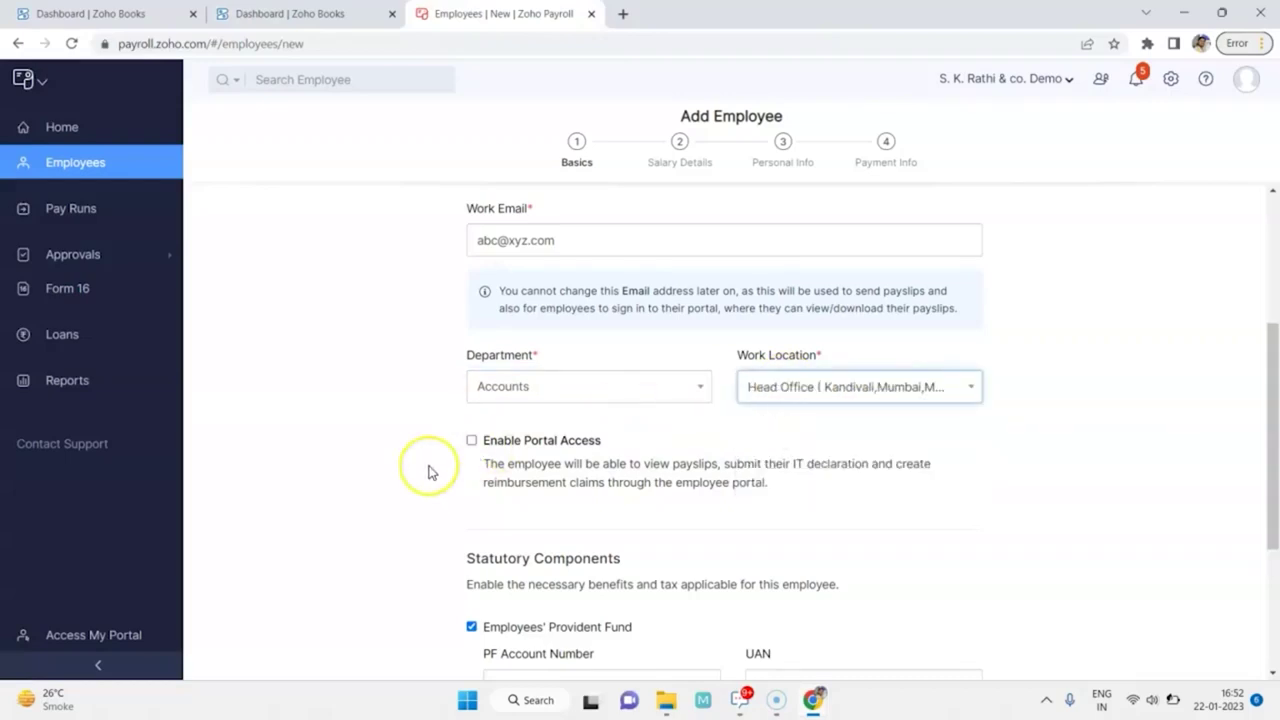
Enable portal access and Employees' State Insurance for the employee, saving the basic details to continue to the salary details
{"action": "scroll", "coordinate": [428, 471], "scroll_direction": "down", "scroll_amount": 1}
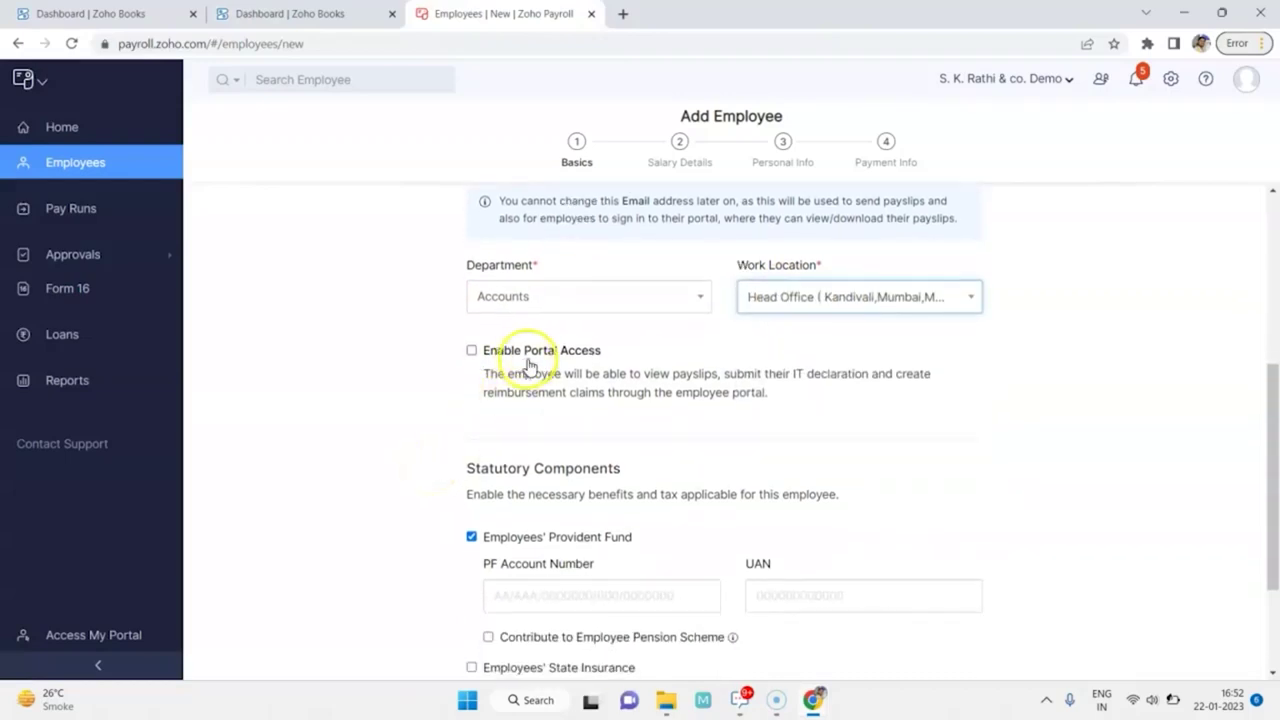
{"action": "left_click", "coordinate": [471, 351]}
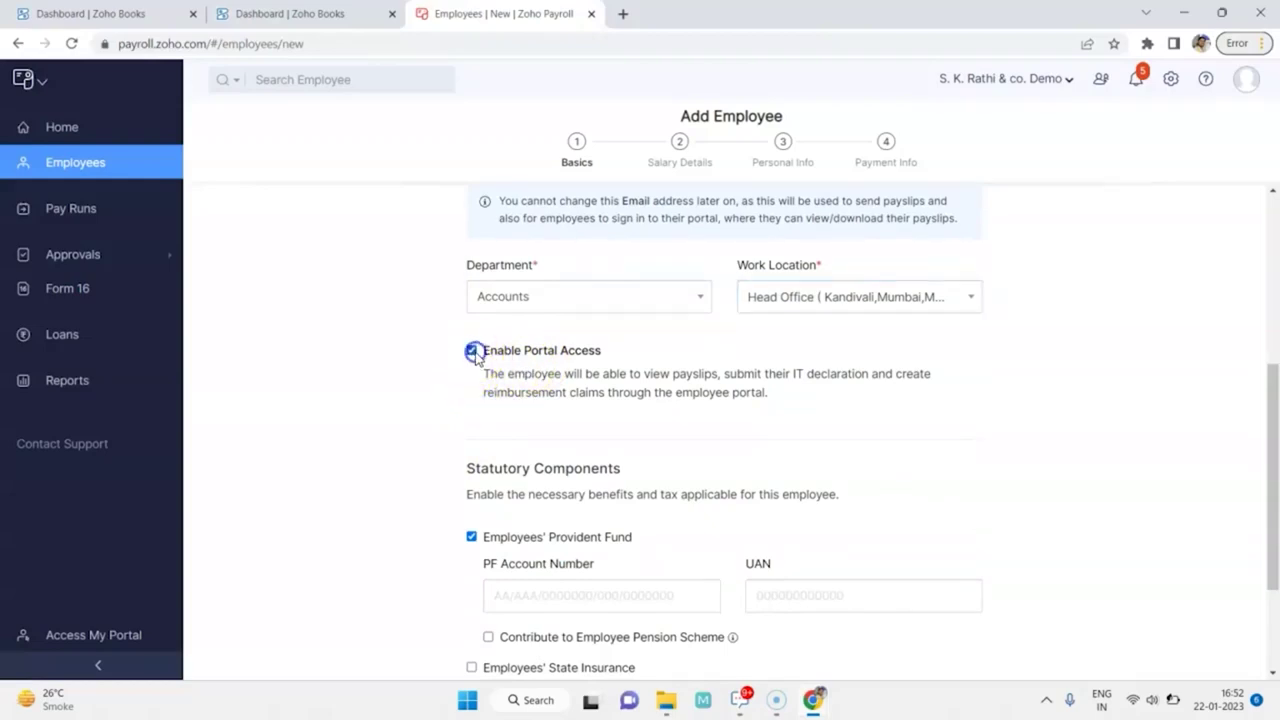
{"action": "scroll", "coordinate": [475, 355], "scroll_direction": "down", "scroll_amount": 2}
{"action": "scroll", "coordinate": [476, 352], "scroll_direction": "down", "scroll_amount": 1}
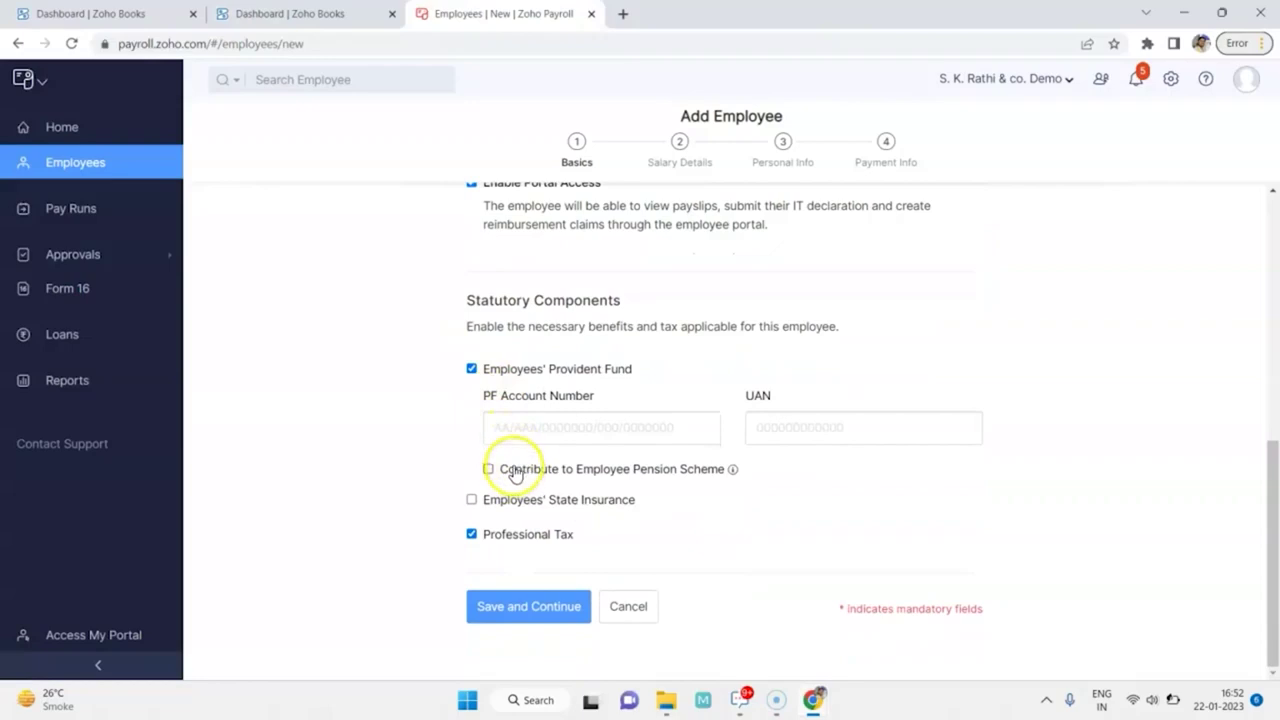
{"action": "left_click", "coordinate": [773, 432]}
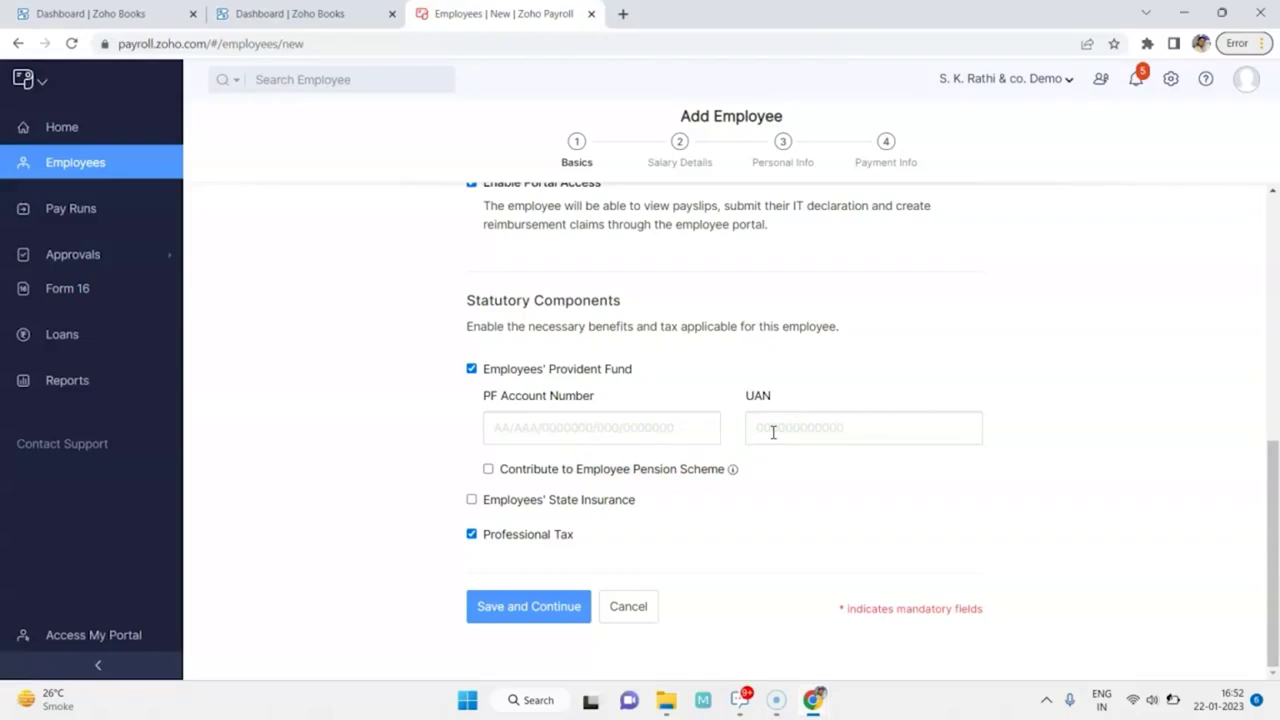
{"action": "left_click", "coordinate": [473, 502]}
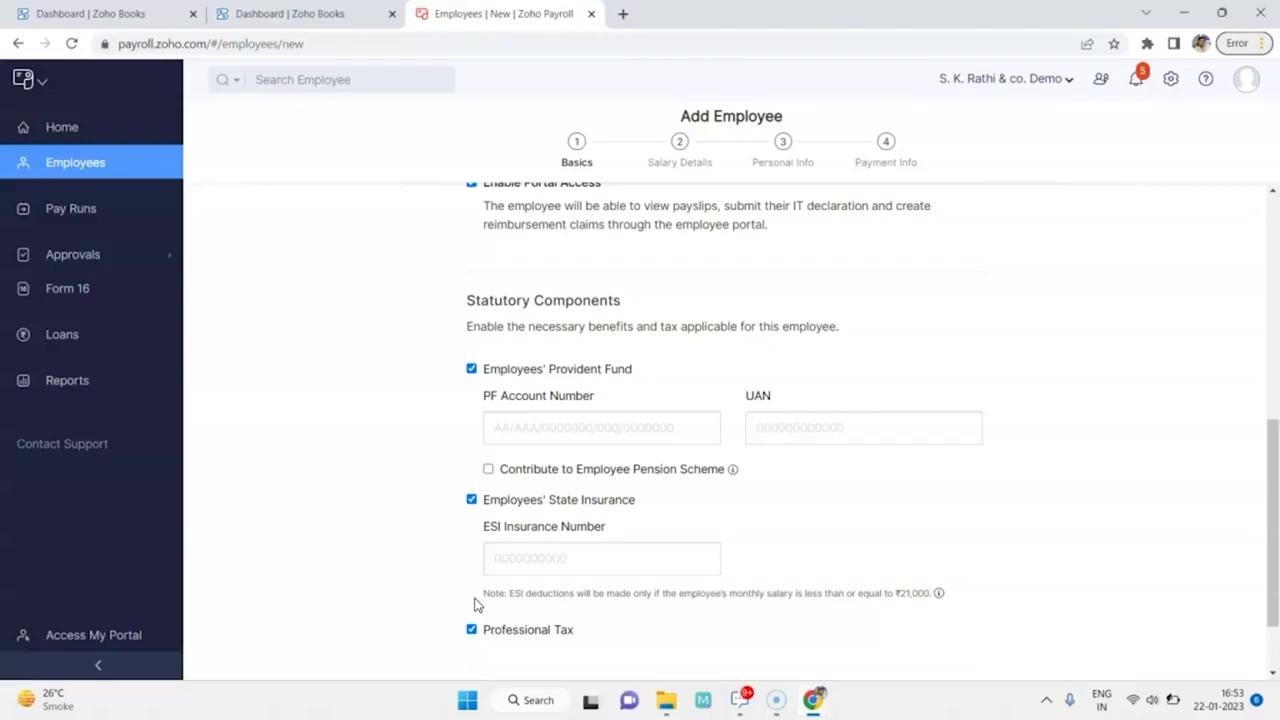
{"action": "scroll", "coordinate": [474, 604], "scroll_direction": "down", "scroll_amount": 2}
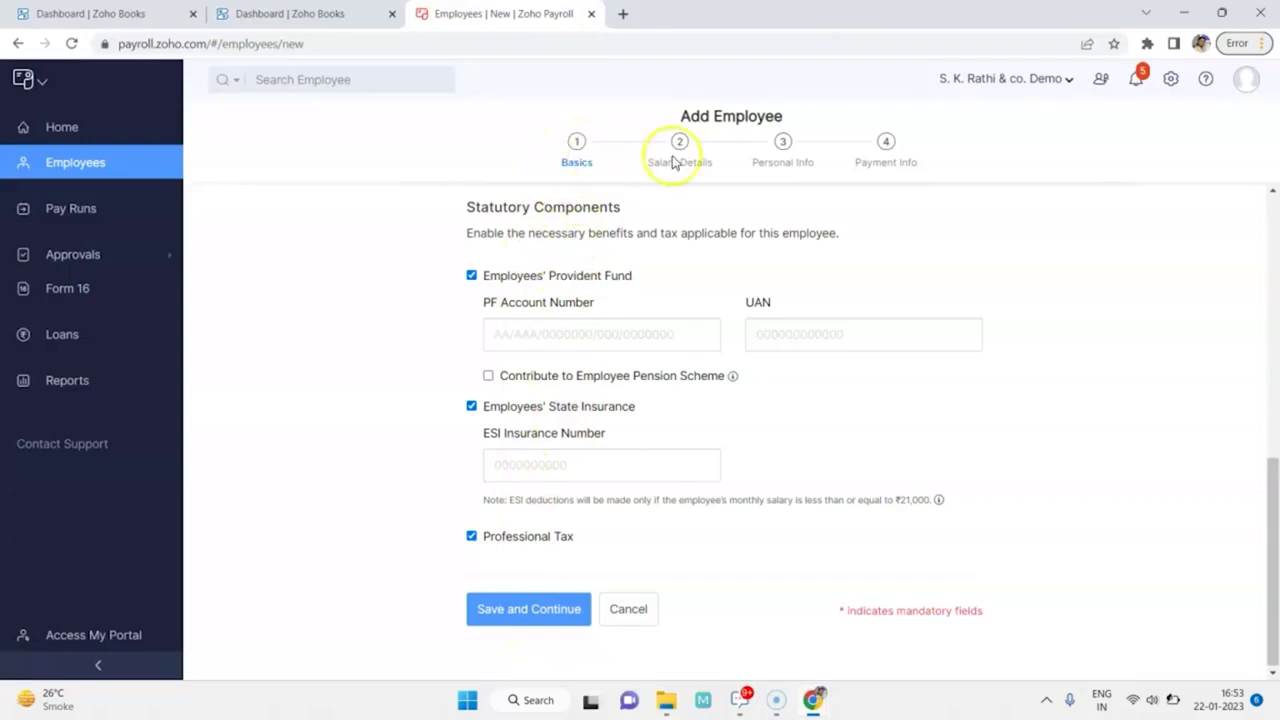
{"action": "left_click", "coordinate": [555, 618]}
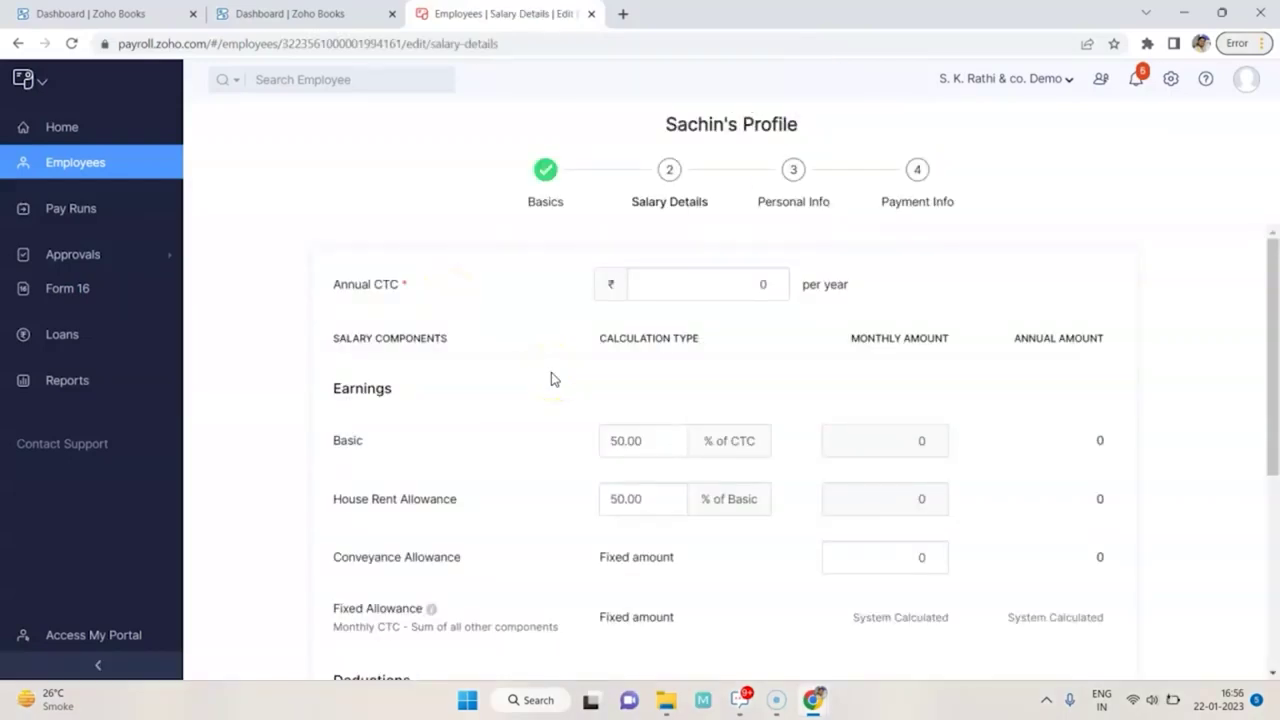
Set the employee's annual CTC to ₹650000 per year
{"action": "left_click", "coordinate": [698, 288]}
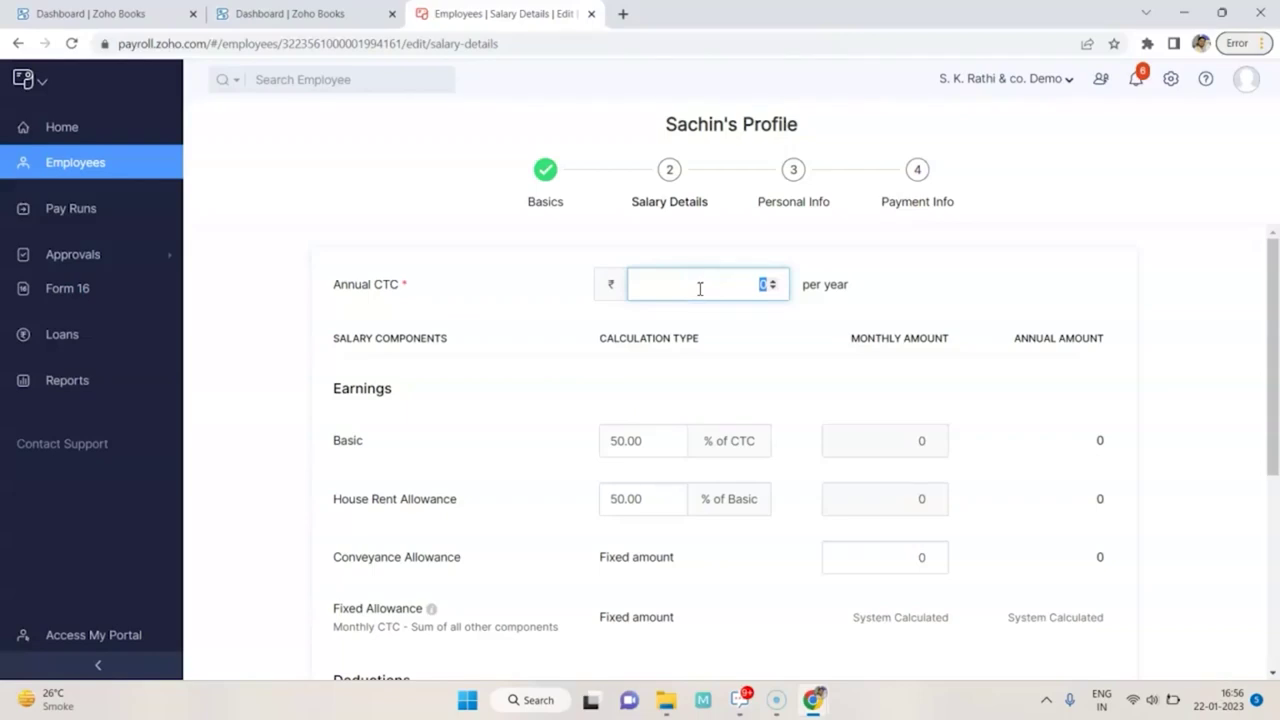
{"action": "type", "text": "650000"}
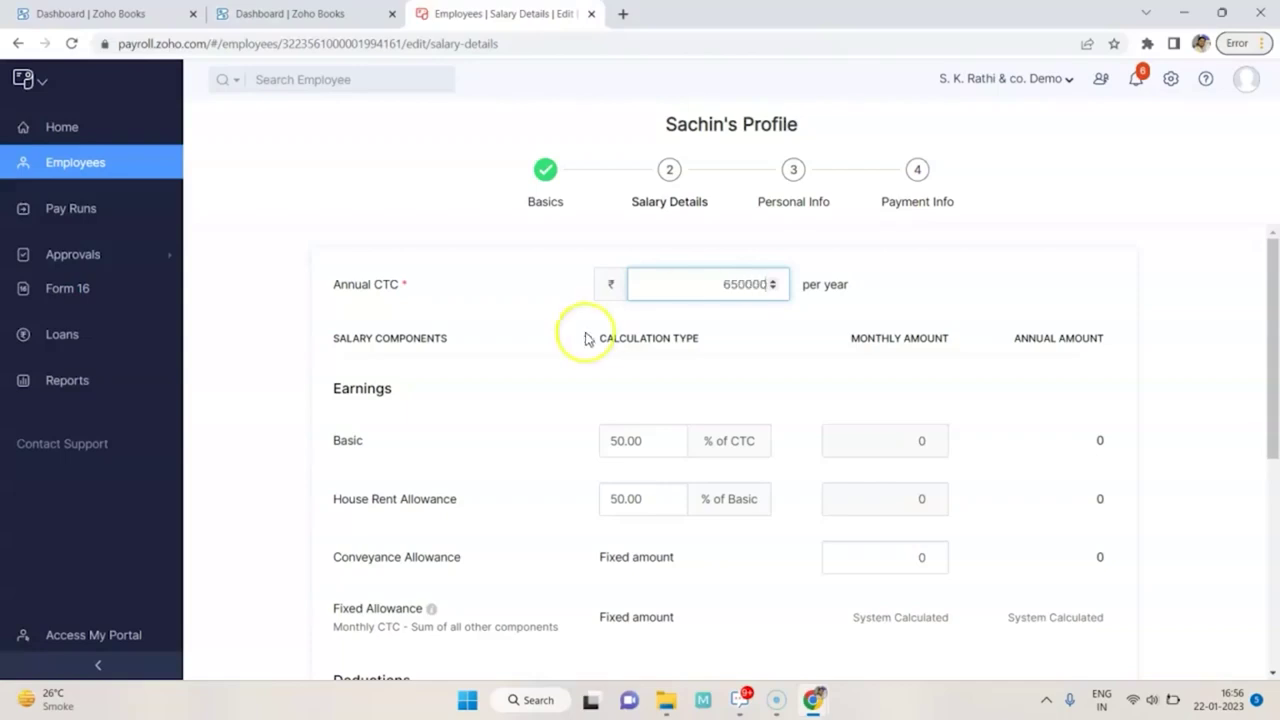
{"action": "left_click", "coordinate": [515, 325]}
Set the monthly Conveyance Allowance to 2500 in the earnings section
{"action": "scroll", "coordinate": [514, 457], "scroll_direction": "down", "scroll_amount": 1}
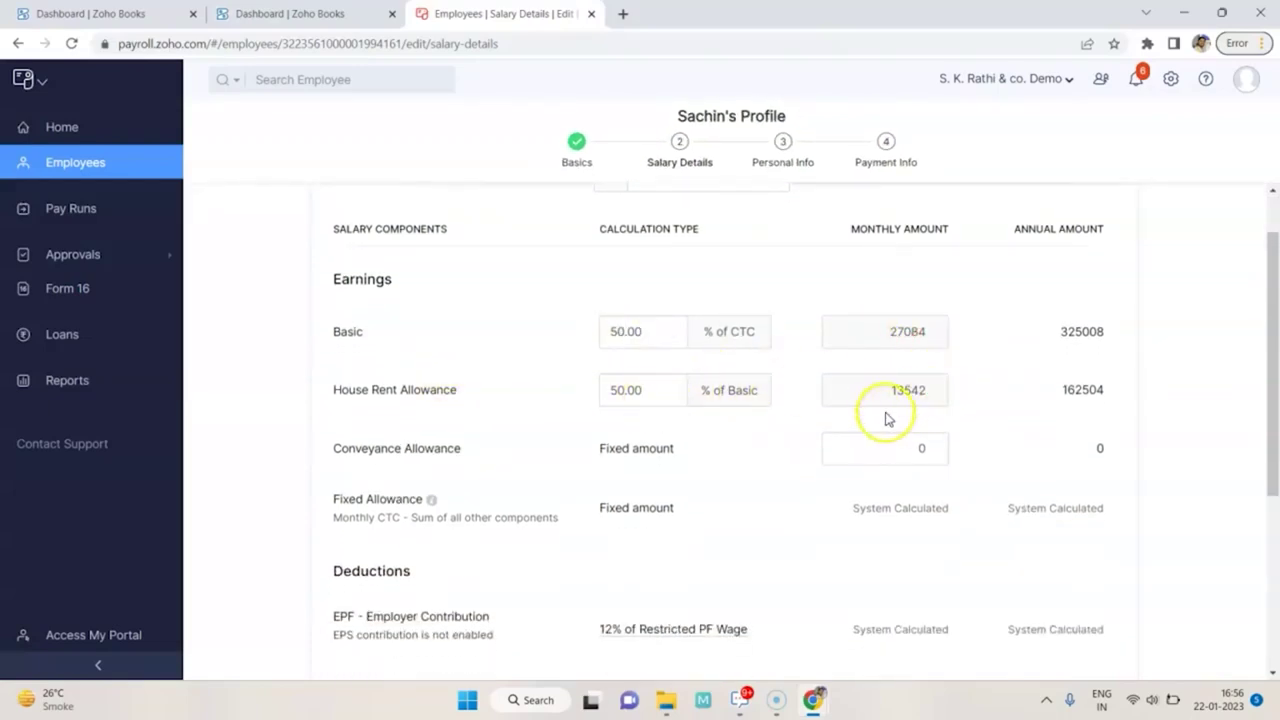
{"action": "scroll", "coordinate": [886, 417], "scroll_direction": "down", "scroll_amount": 1}
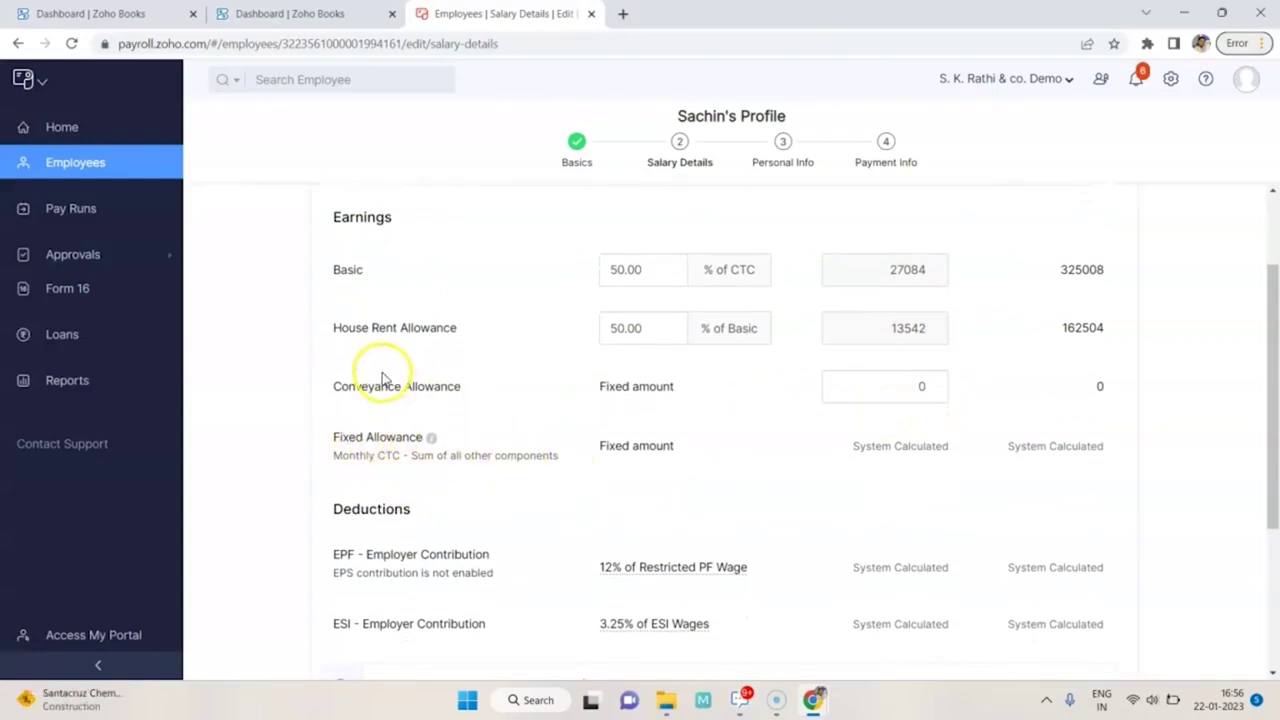
{"action": "left_click", "coordinate": [866, 384]}
{"action": "type", "text": "2500"}
{"action": "left_click", "coordinate": [1002, 379]}
{"action": "left_click", "coordinate": [644, 443]}
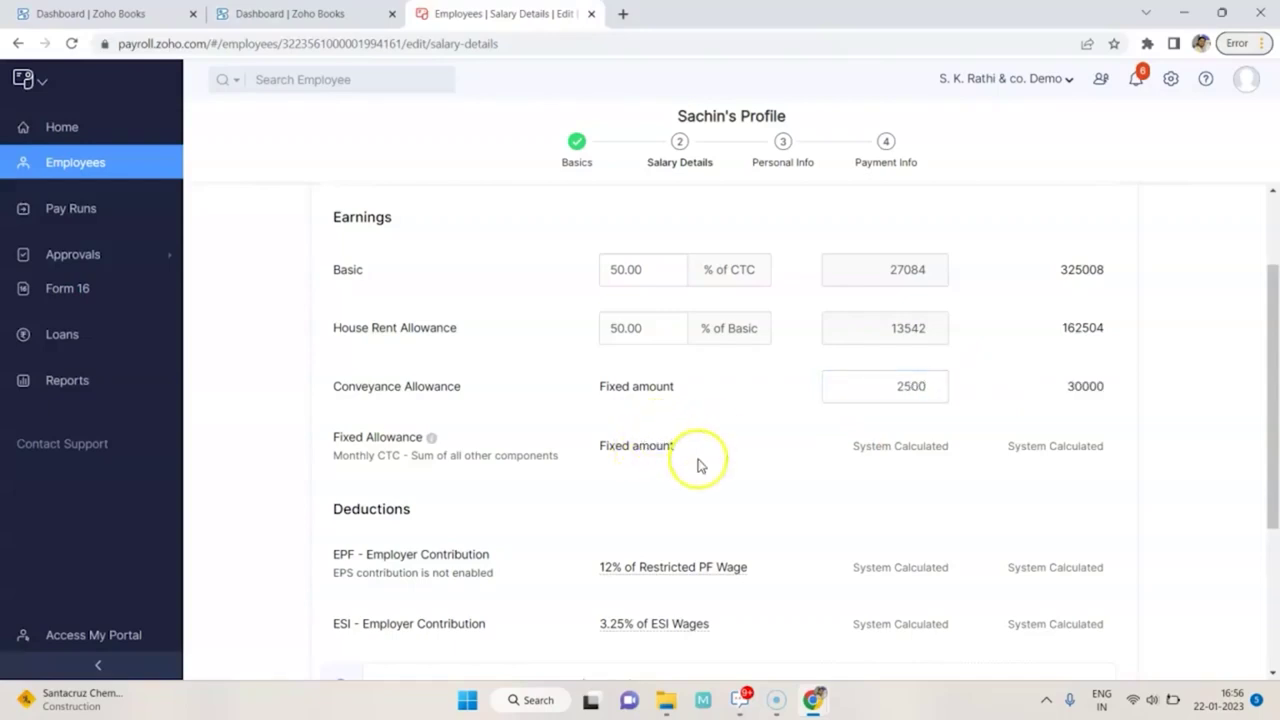
{"action": "scroll", "coordinate": [849, 455], "scroll_direction": "down", "scroll_amount": 2}
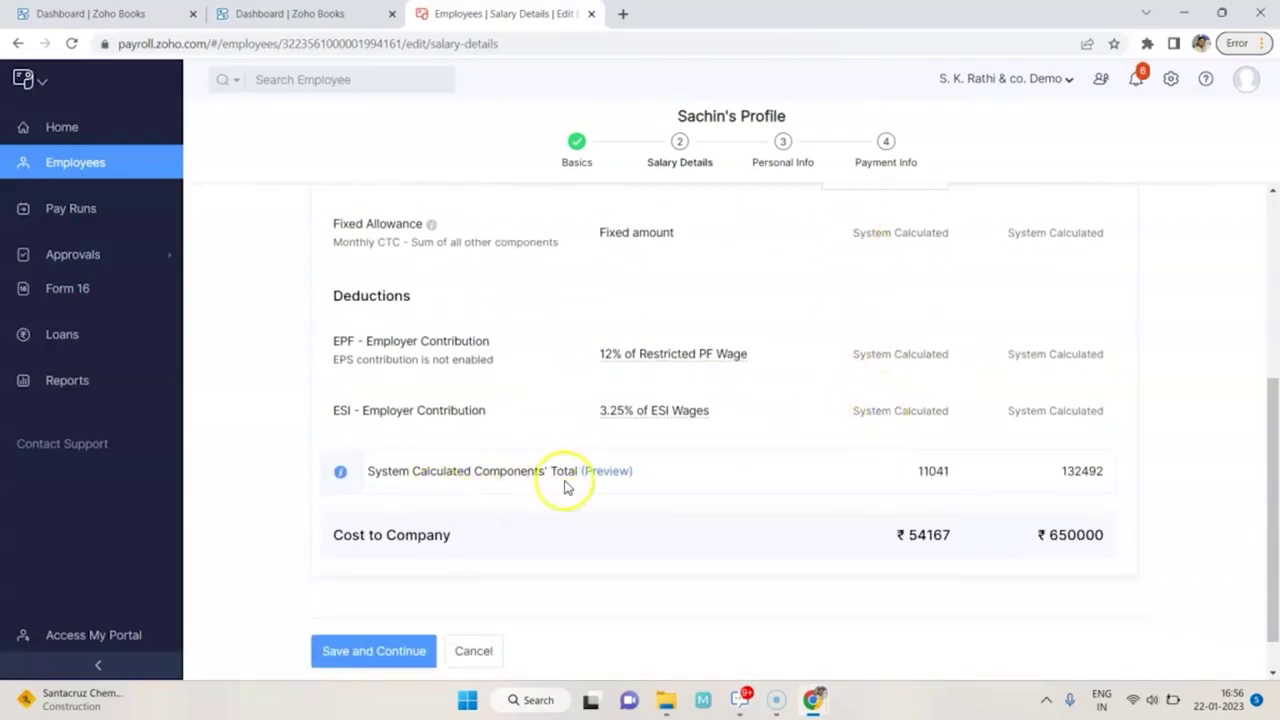
Preview the system-calculated salary components, check the monthly and annual cost to company, and save the salary details to continue
{"action": "left_click", "coordinate": [601, 476]}
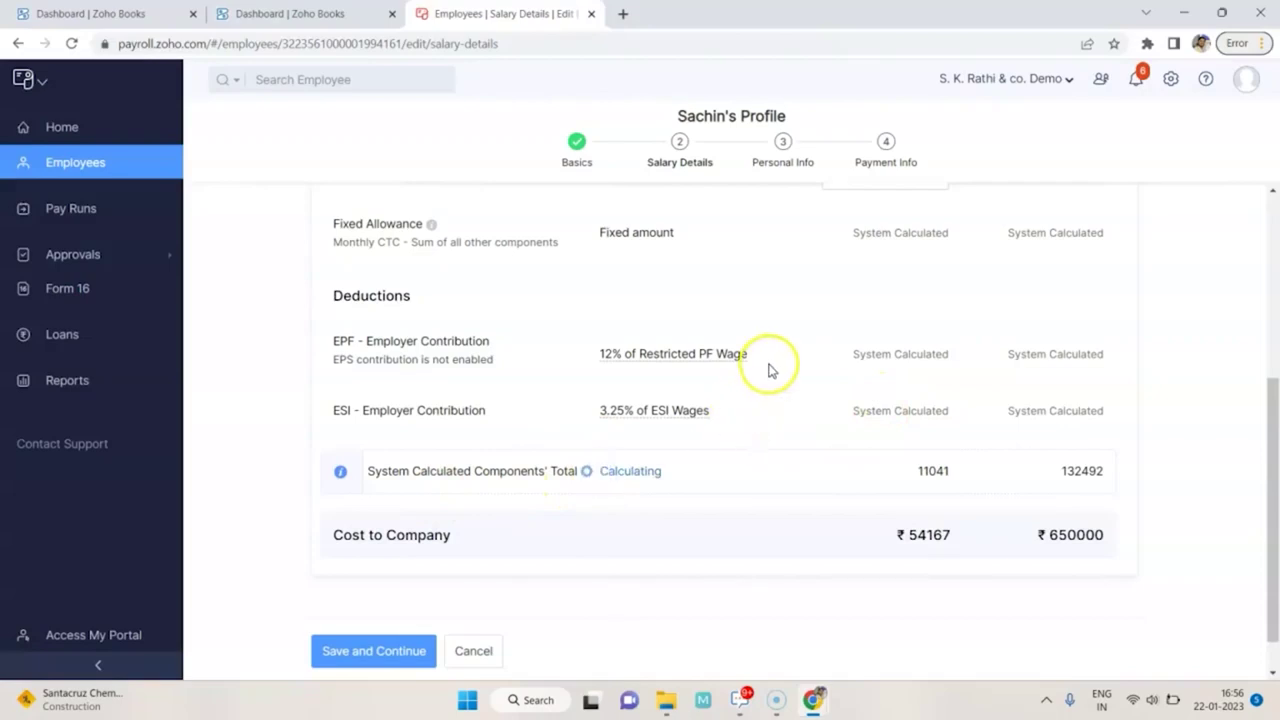
{"action": "scroll", "coordinate": [768, 371], "scroll_direction": "down", "scroll_amount": 1}
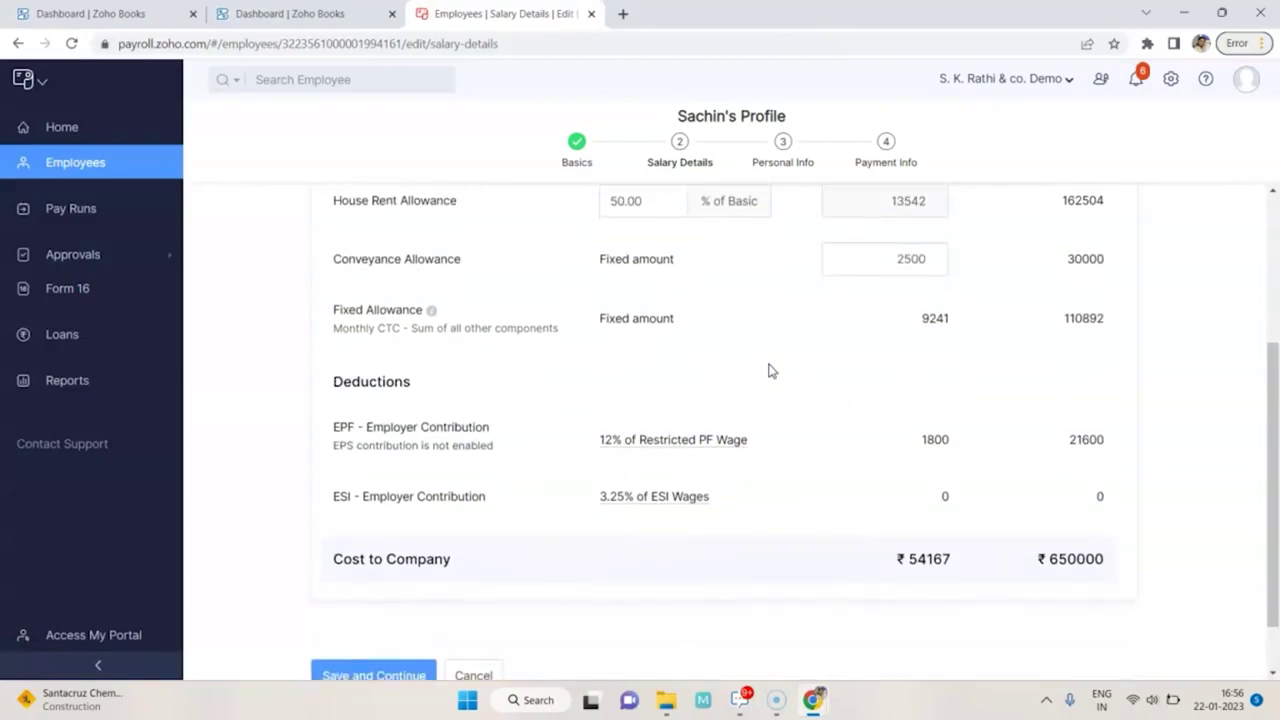
{"action": "left_click_drag", "start_coordinate": [907, 556], "coordinate": [950, 555]}
{"action": "left_click_drag", "start_coordinate": [1049, 555], "coordinate": [1103, 554]}
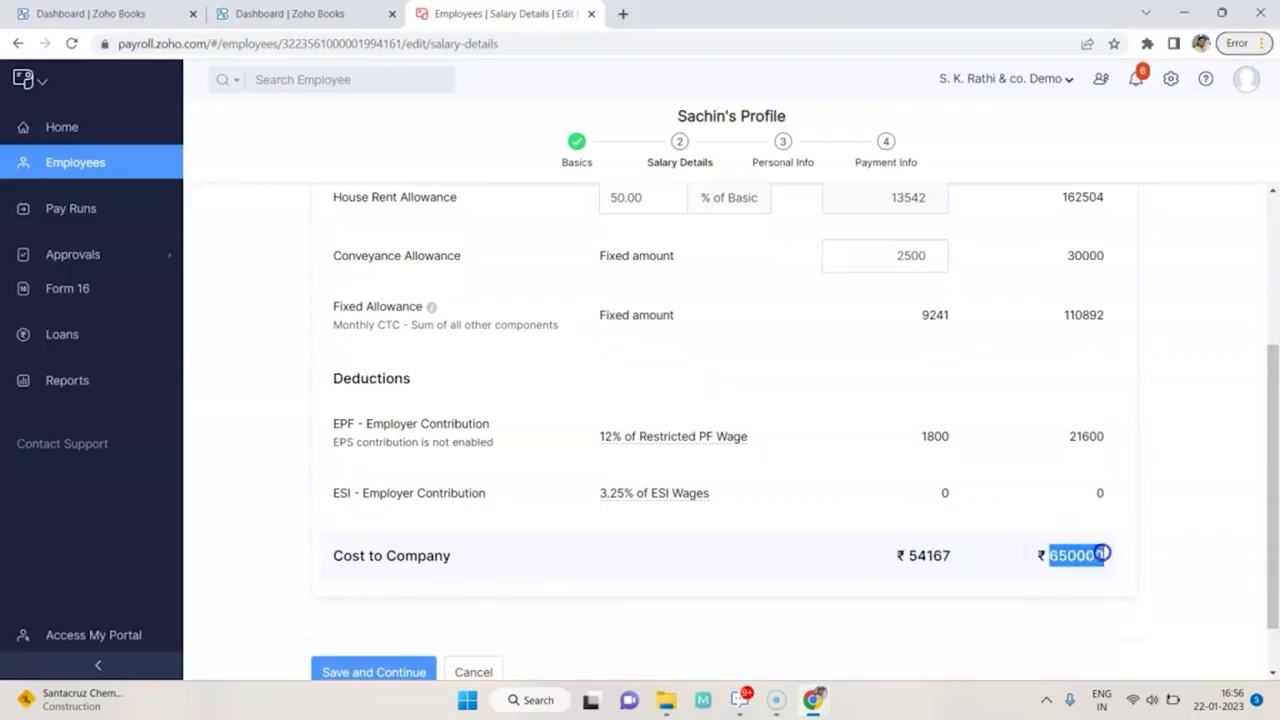
{"action": "left_click", "coordinate": [870, 608]}
{"action": "scroll", "coordinate": [870, 608], "scroll_direction": "down", "scroll_amount": 1}
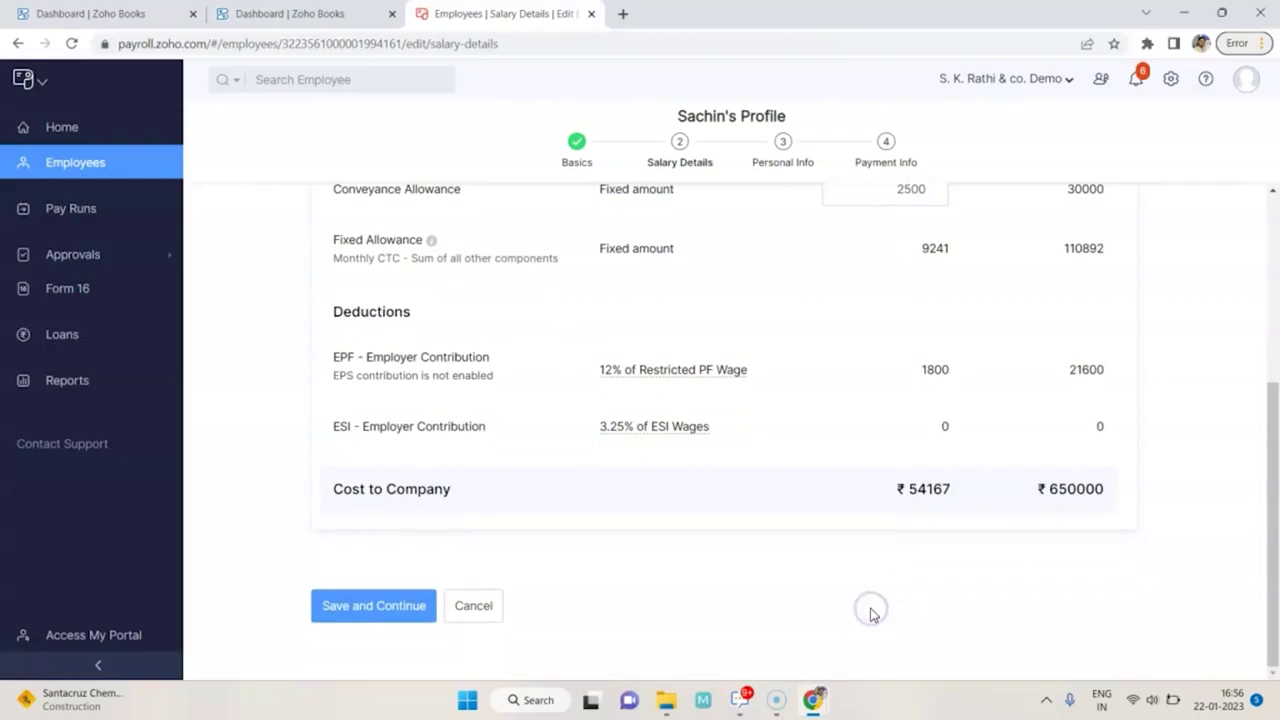
{"action": "left_click", "coordinate": [388, 602]}
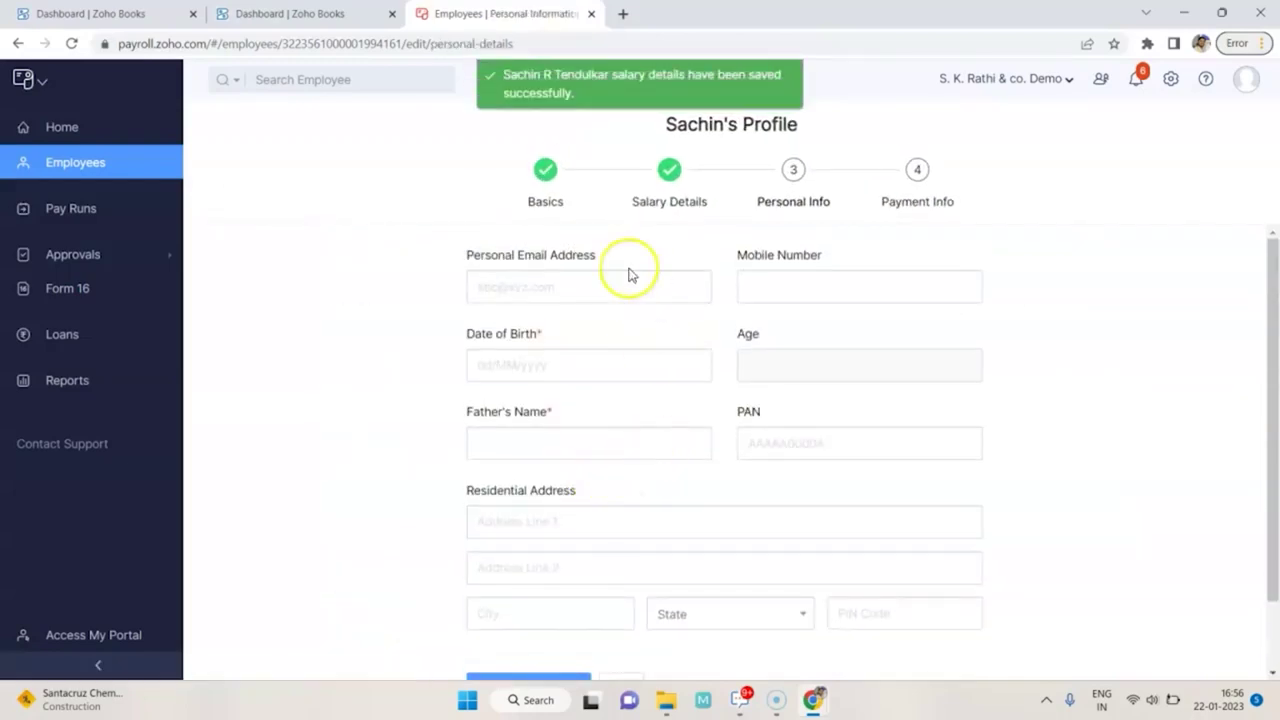
Fill in the employee's date of birth and the father's name in the personal info
{"action": "left_click", "coordinate": [607, 366]}
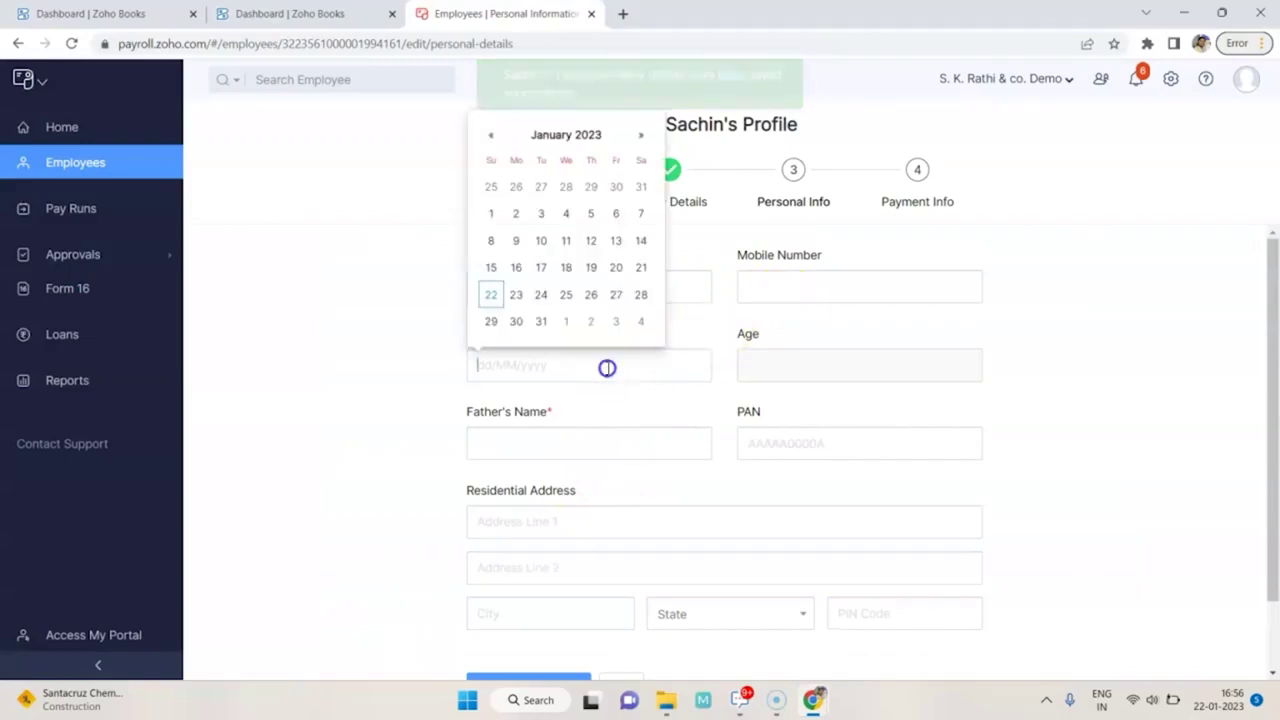
{"action": "left_click", "coordinate": [567, 320]}
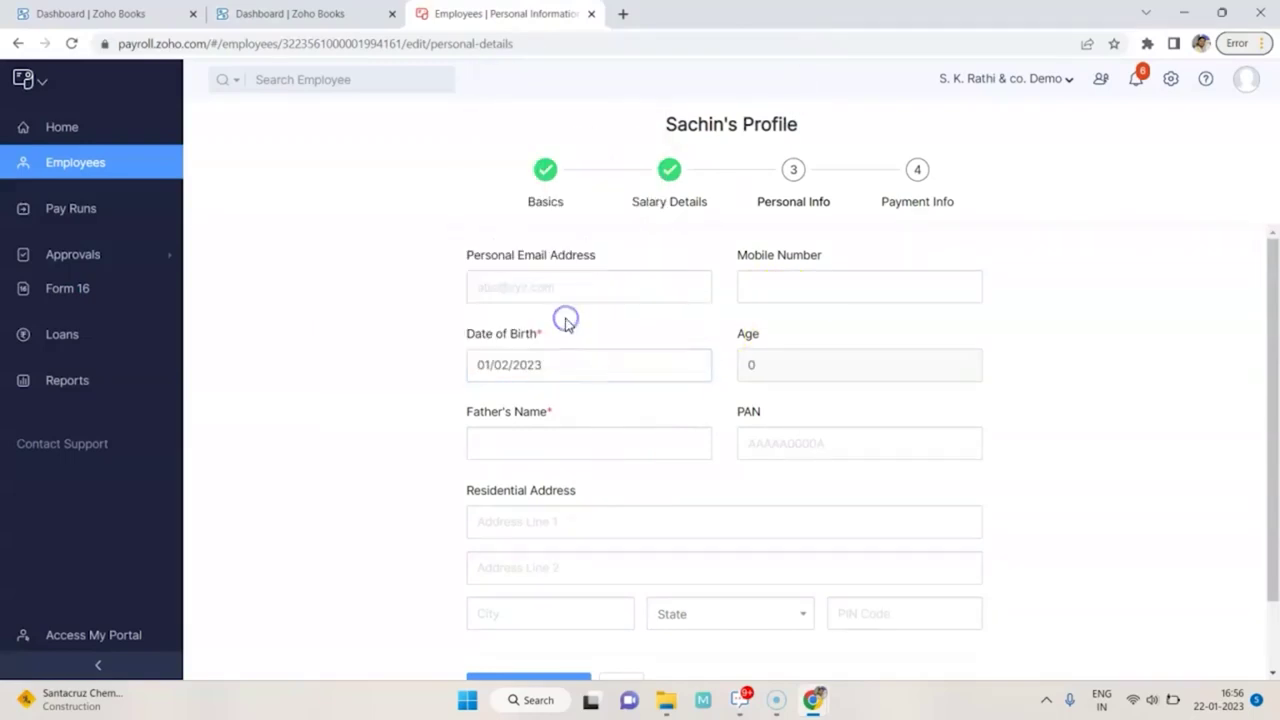
{"action": "triple_click", "coordinate": [558, 360]}
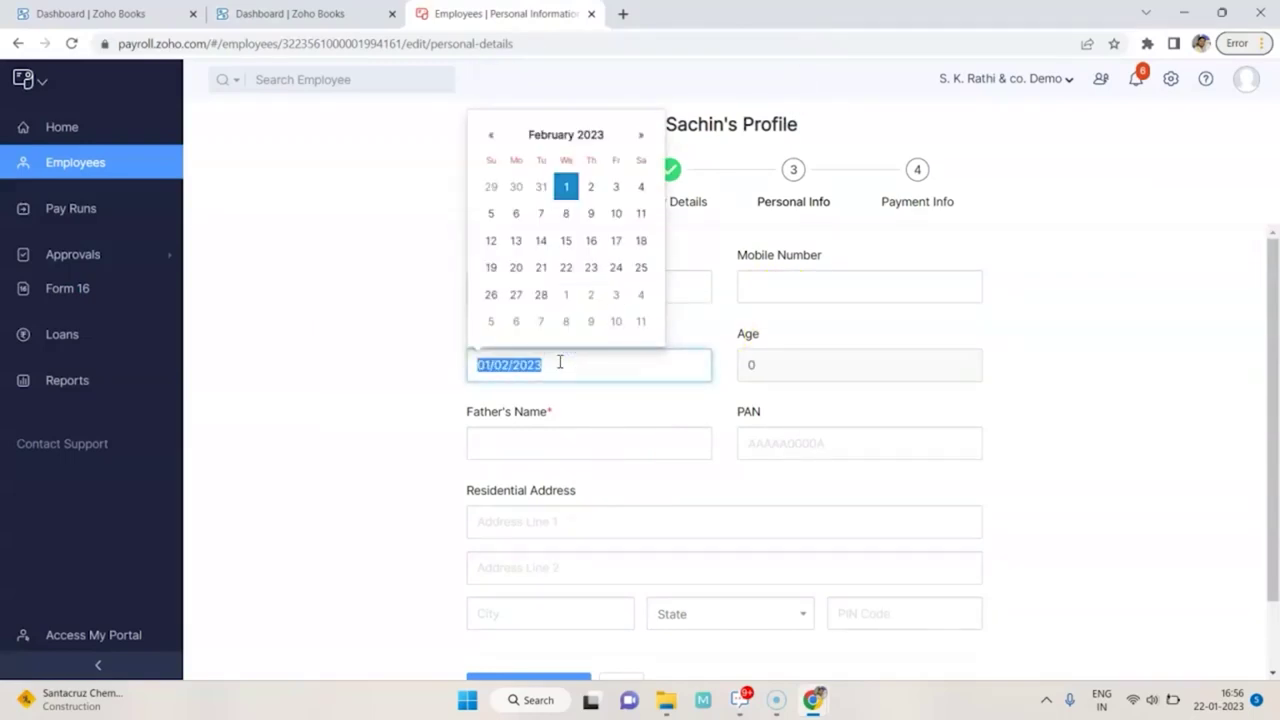
{"action": "type", "text": "24/04/"}
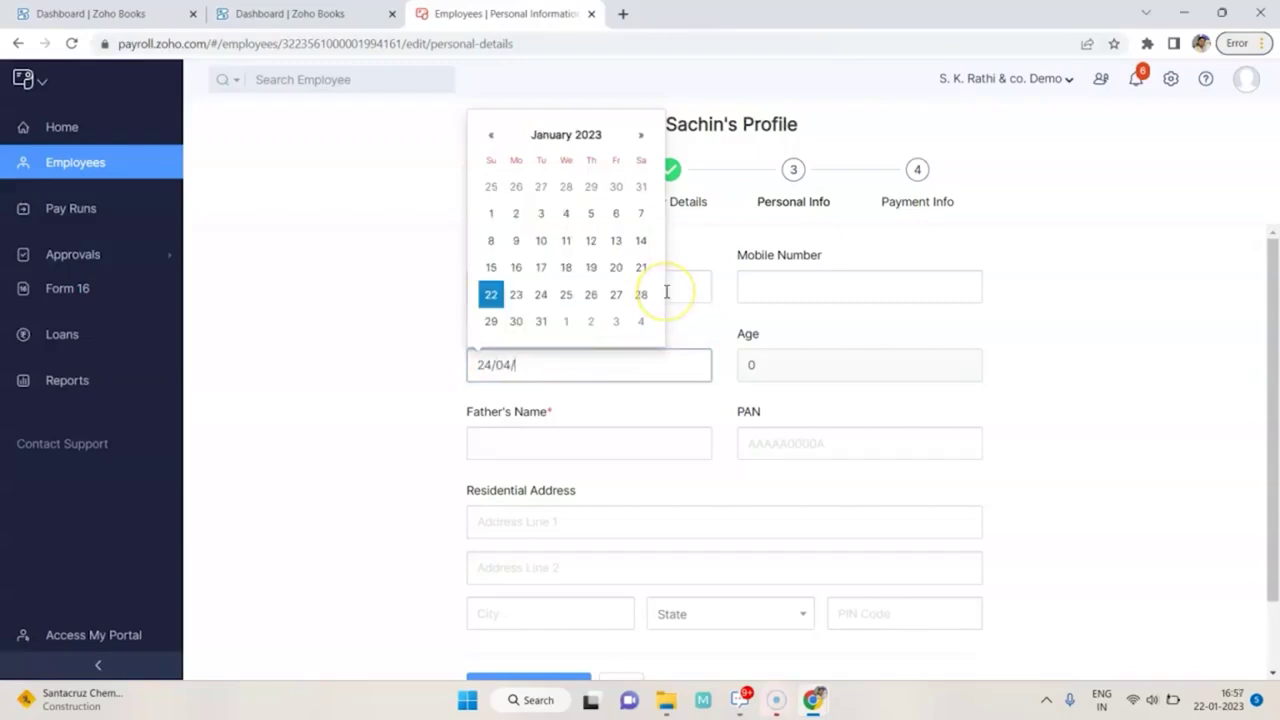
{"action": "type", "text": "1973"}
{"action": "key", "text": "Tab"}
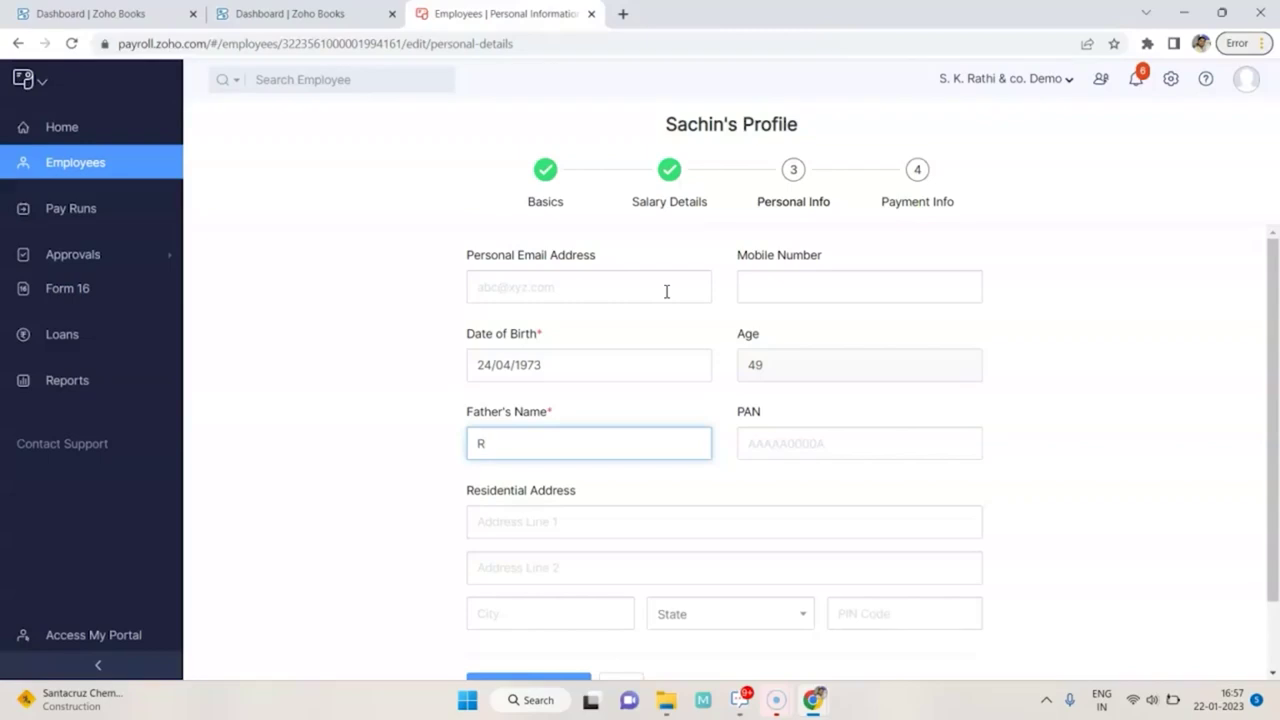
{"action": "key", "text": "Tab"}
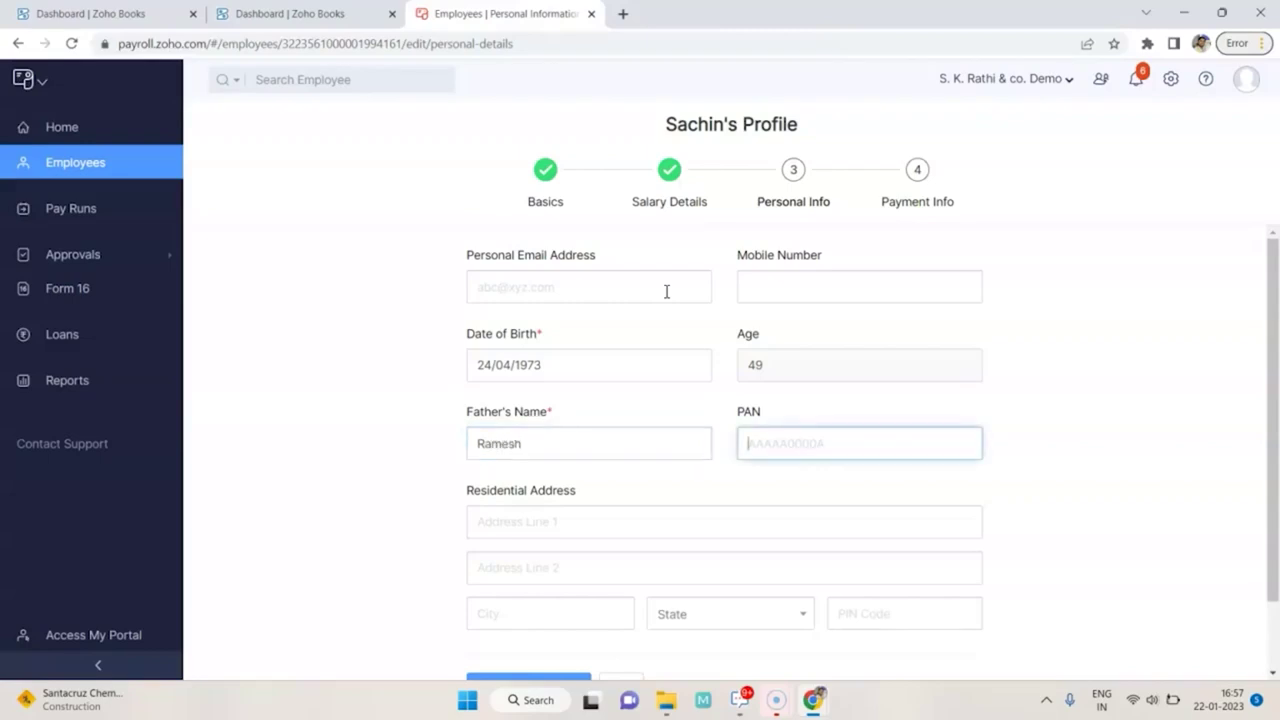
Enter the employee's PAN, leave the residential address blank, and save the personal info to continue to the payment info
{"action": "type", "text": "AA"}
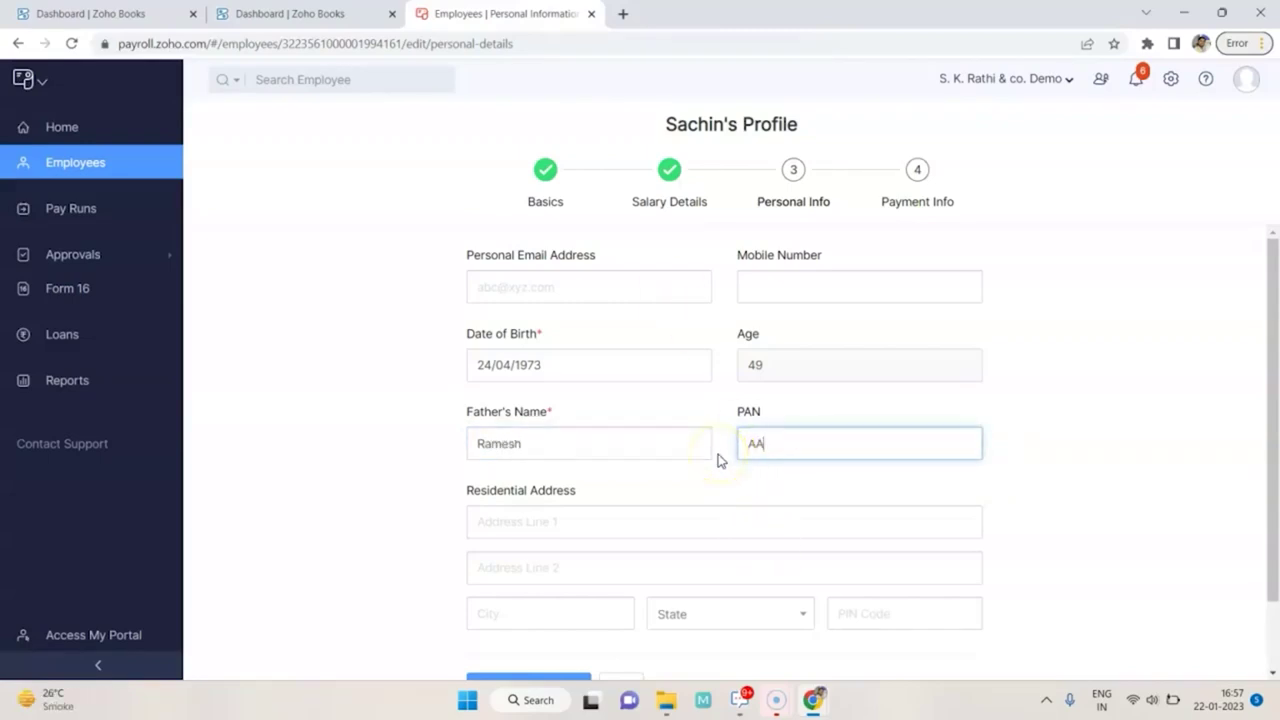
{"action": "type", "text": "AAA1234A"}
{"action": "key", "text": "Tab"}
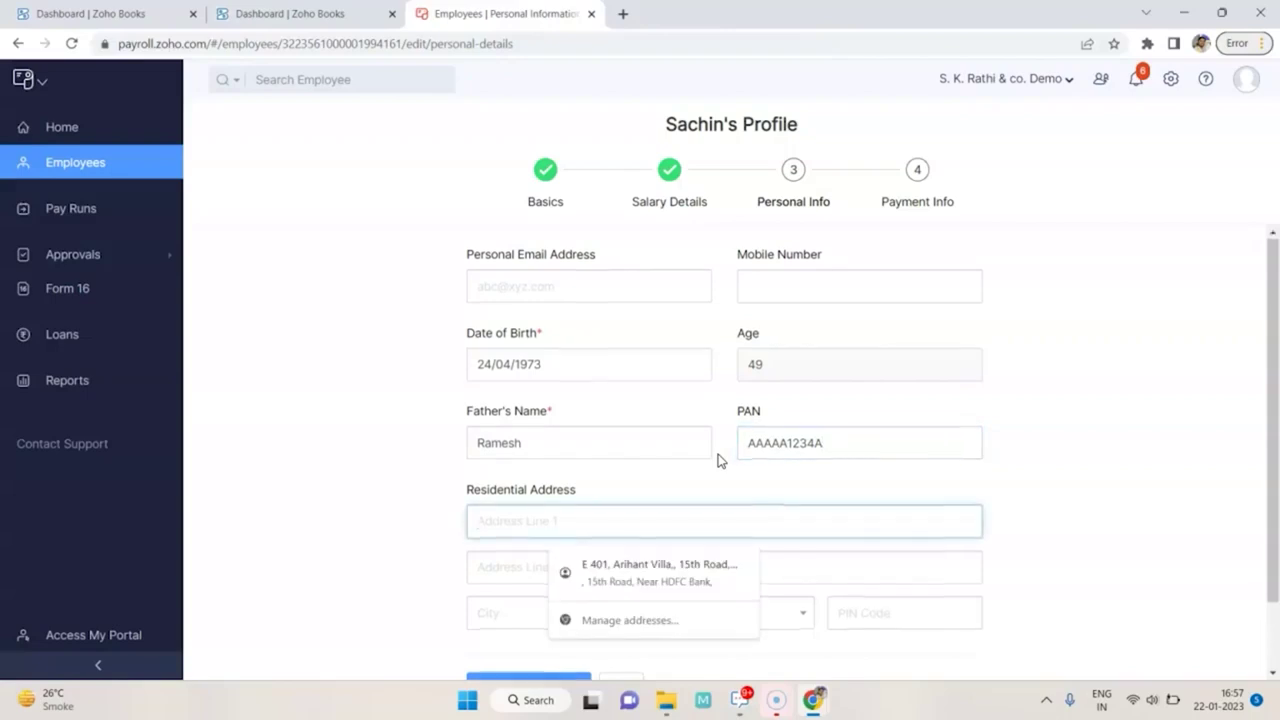
{"action": "scroll", "coordinate": [626, 518], "scroll_direction": "down", "scroll_amount": 2}
{"action": "left_click", "coordinate": [481, 622]}
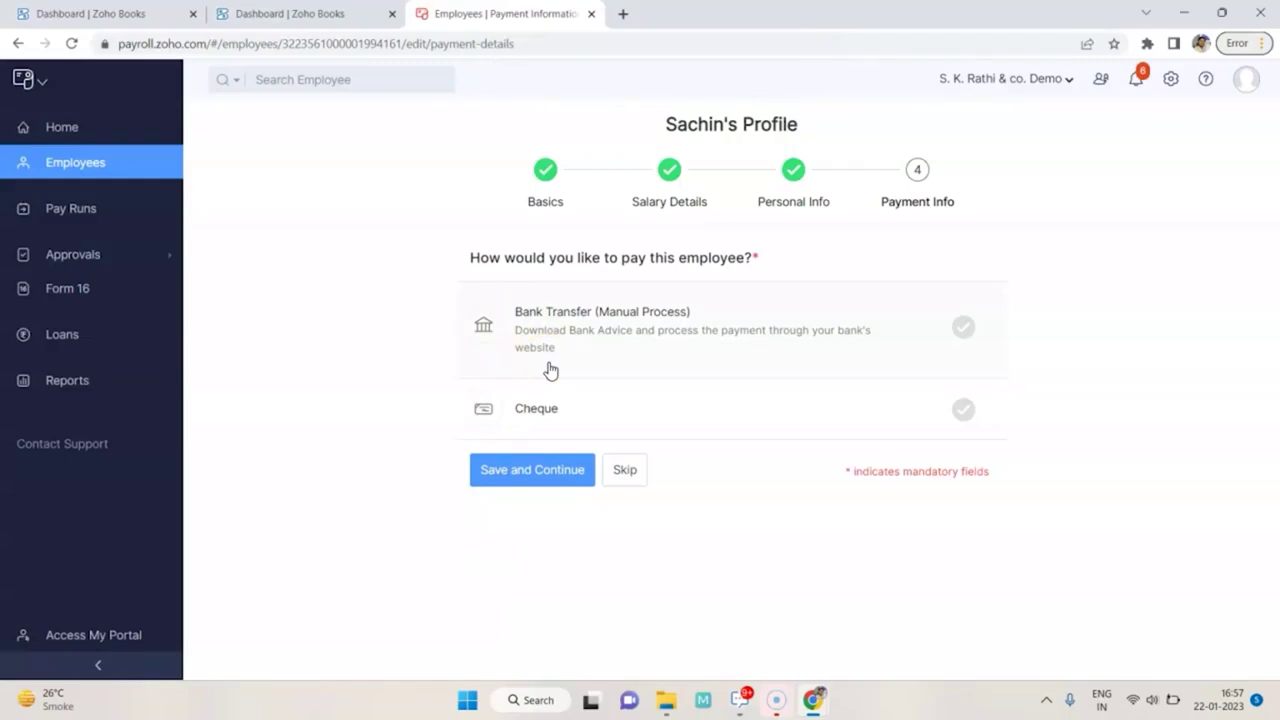
{"action": "left_click", "coordinate": [790, 345]}
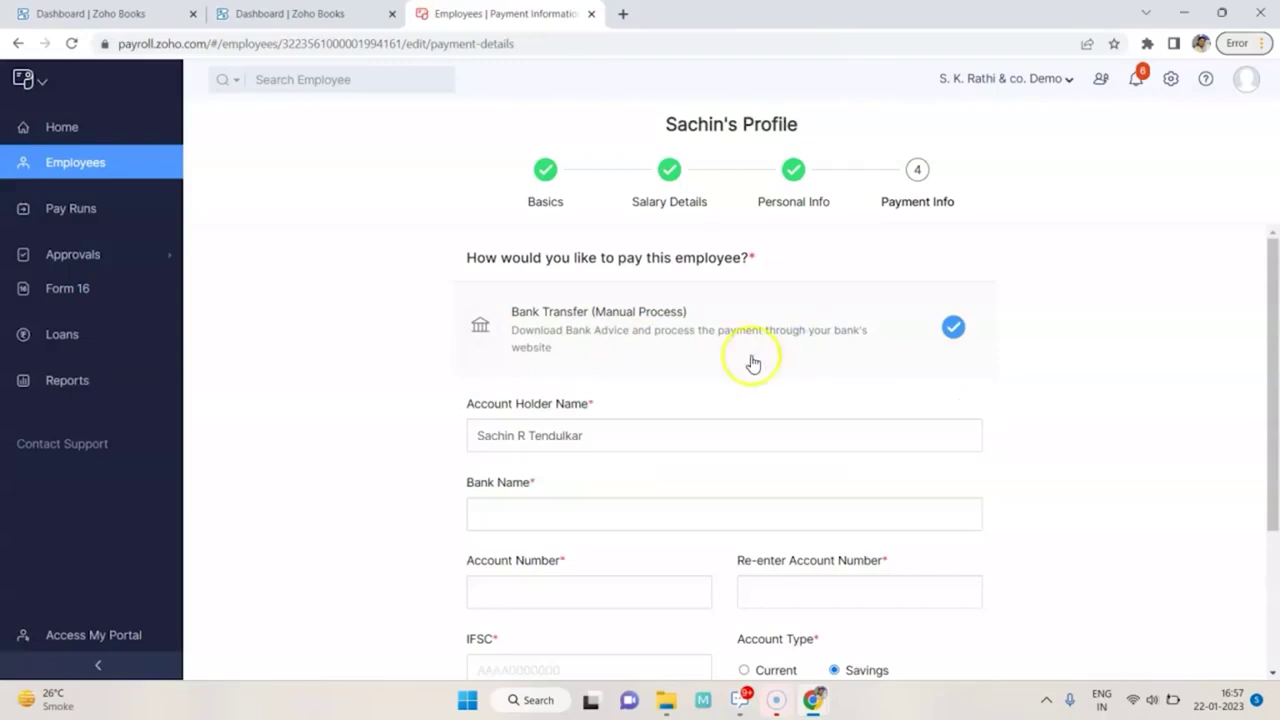
{"action": "scroll", "coordinate": [634, 423], "scroll_direction": "down", "scroll_amount": 1}
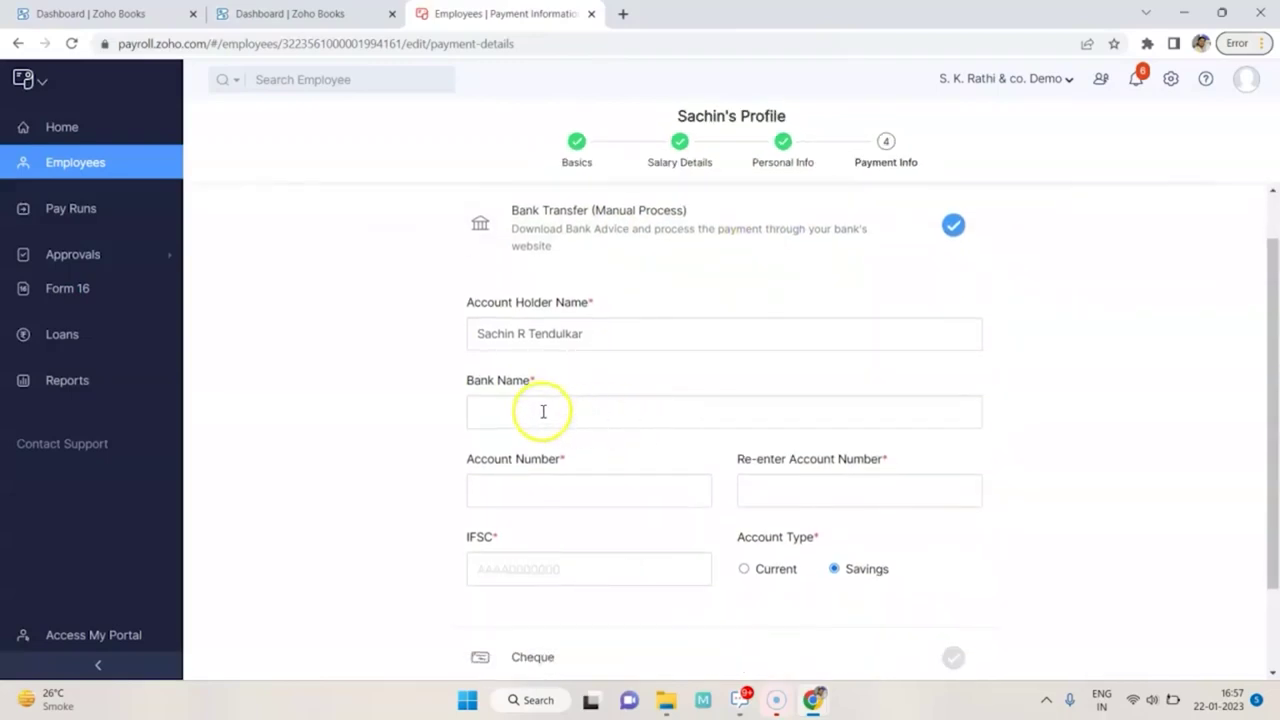
{"action": "scroll", "coordinate": [543, 410], "scroll_direction": "down", "scroll_amount": 1}
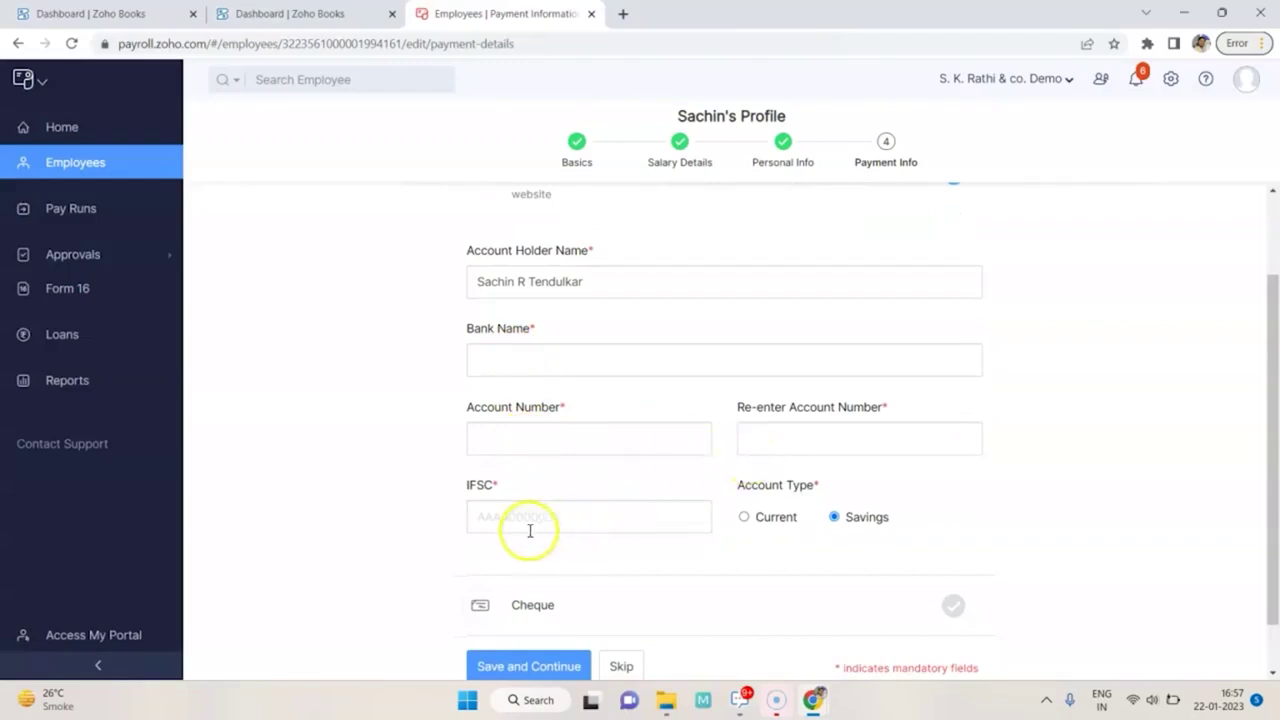
{"action": "scroll", "coordinate": [584, 552], "scroll_direction": "down", "scroll_amount": 1}
{"action": "scroll", "coordinate": [584, 552], "scroll_direction": "down", "scroll_amount": 1}
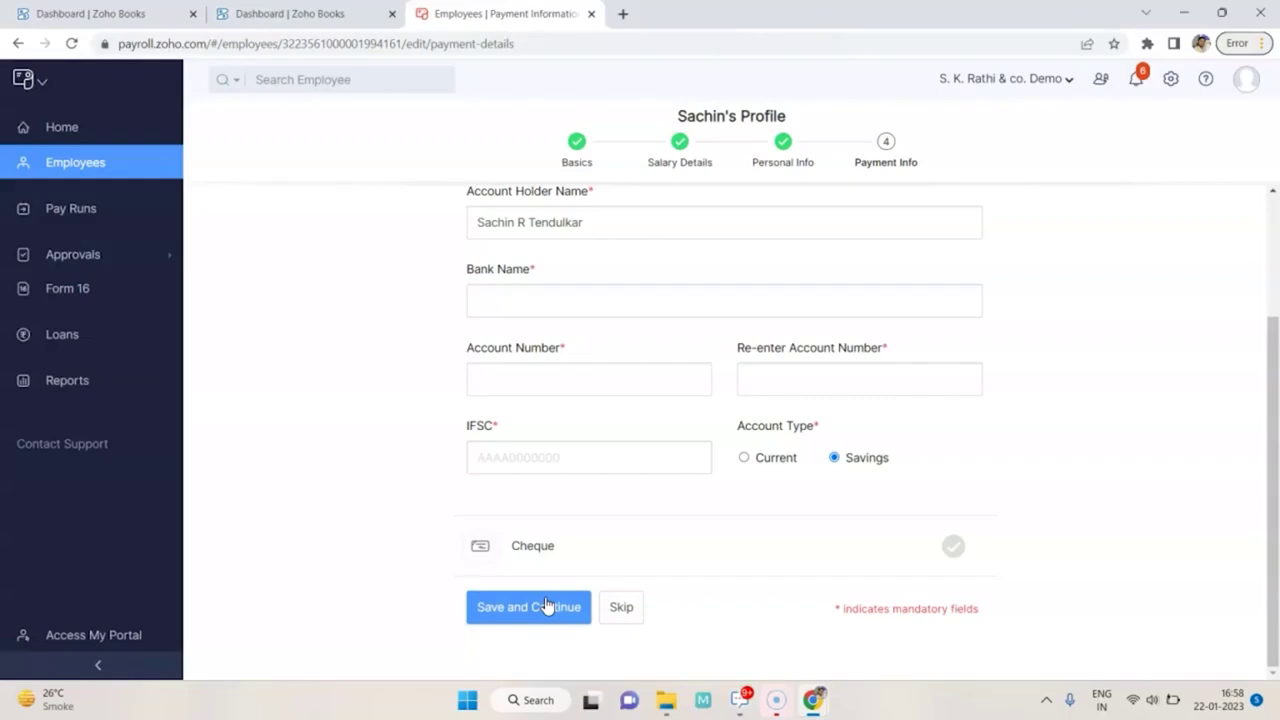
{"action": "scroll", "coordinate": [546, 605], "scroll_direction": "up", "scroll_amount": 1}
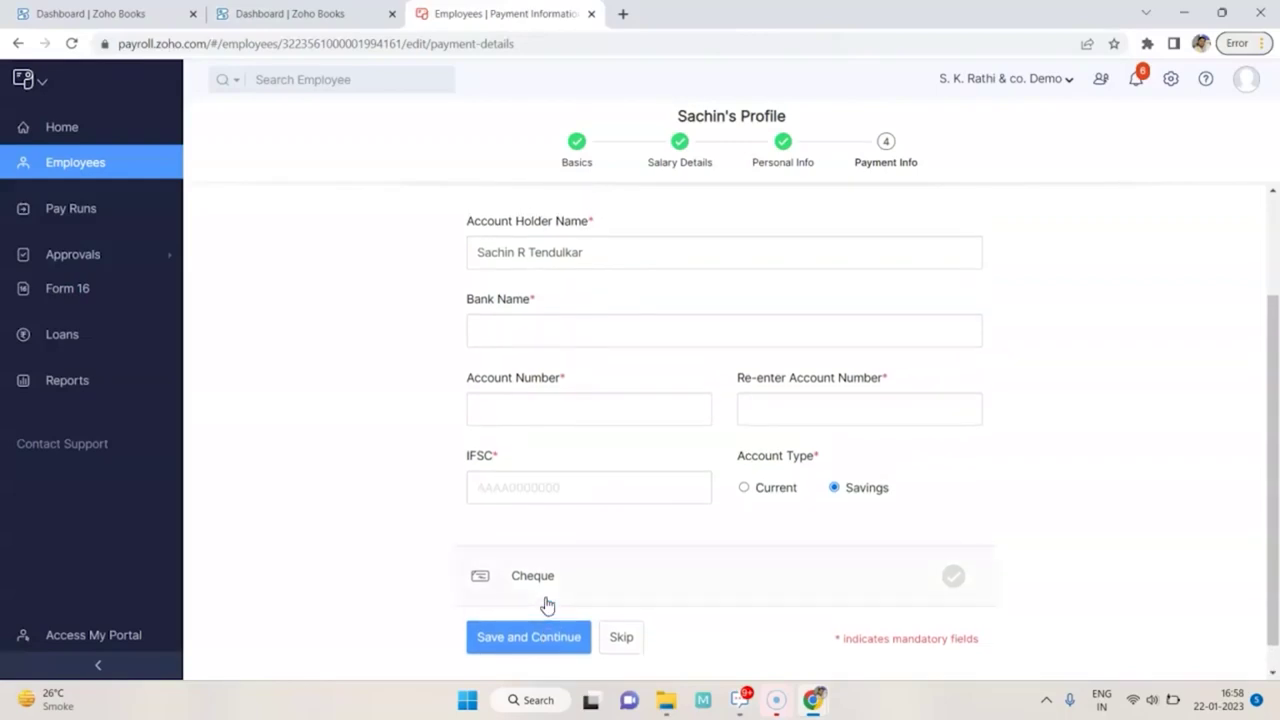
Choose Cheque as the employee's payment method and save the payment info
{"action": "left_click", "coordinate": [546, 602]}
{"action": "left_click", "coordinate": [541, 484]}
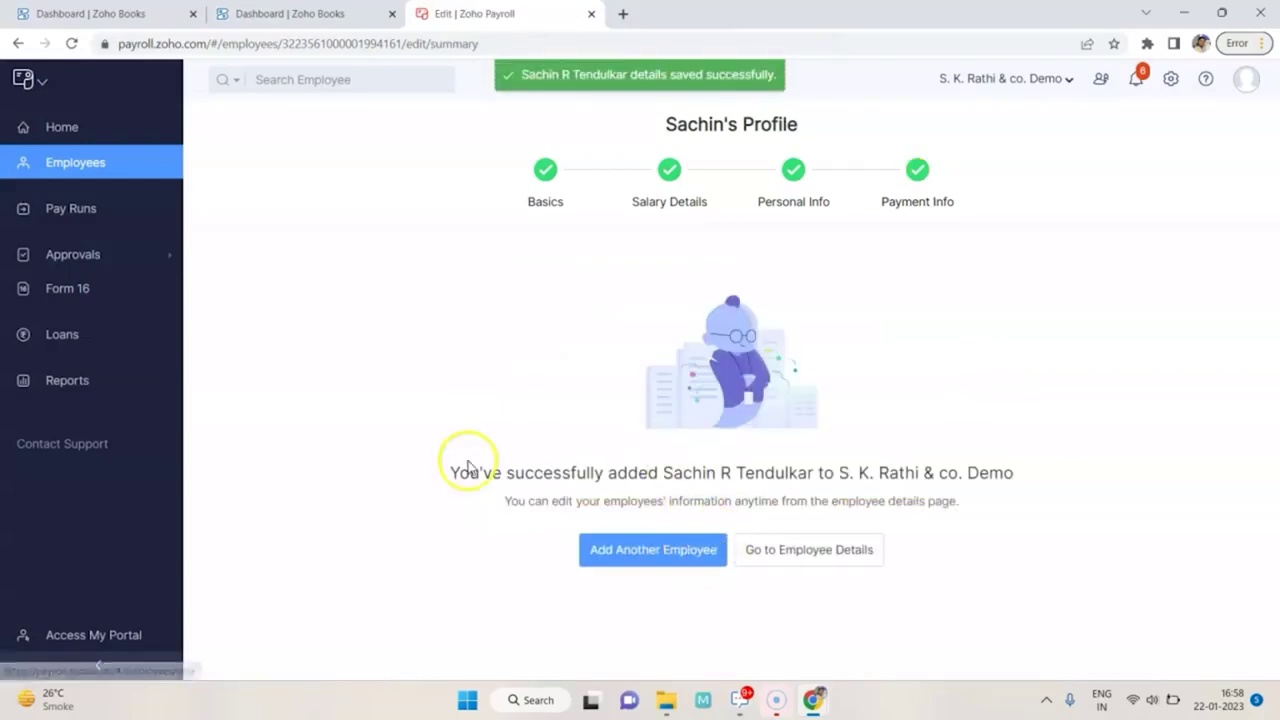
Return to the list of active employees and open the newly added employee's record
{"action": "left_click", "coordinate": [52, 170]}
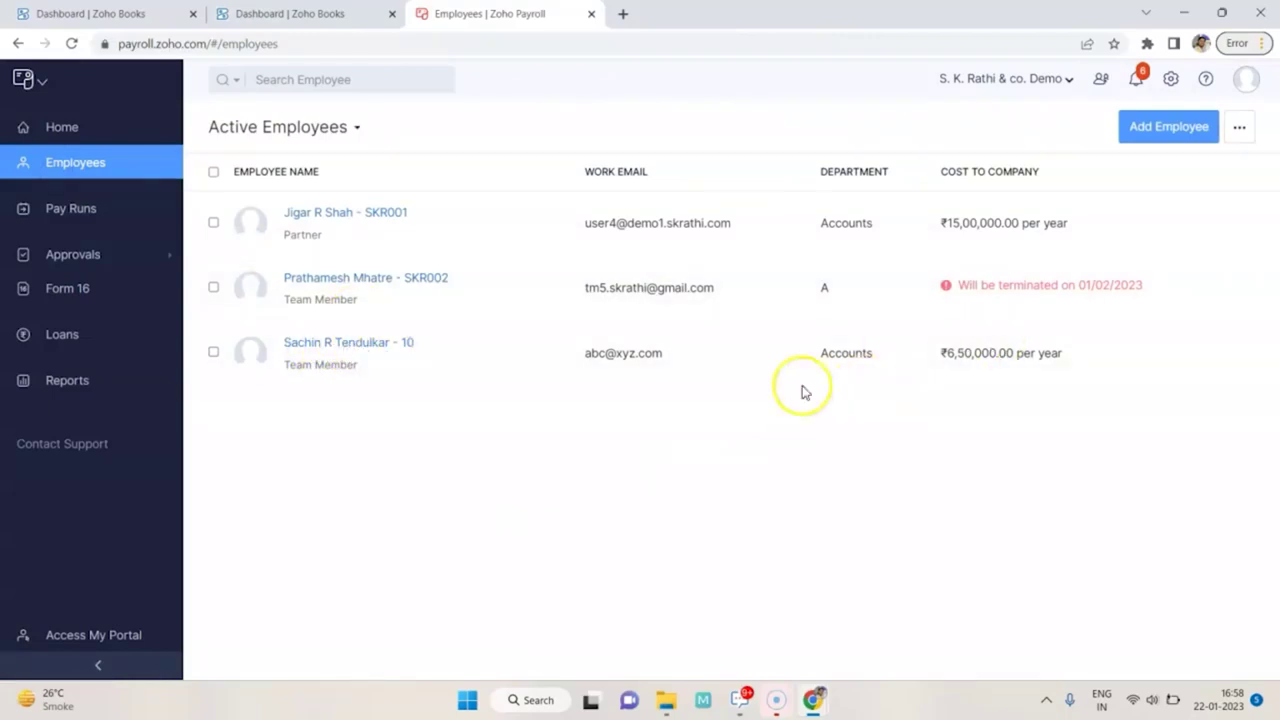
{"action": "left_click", "coordinate": [971, 371]}
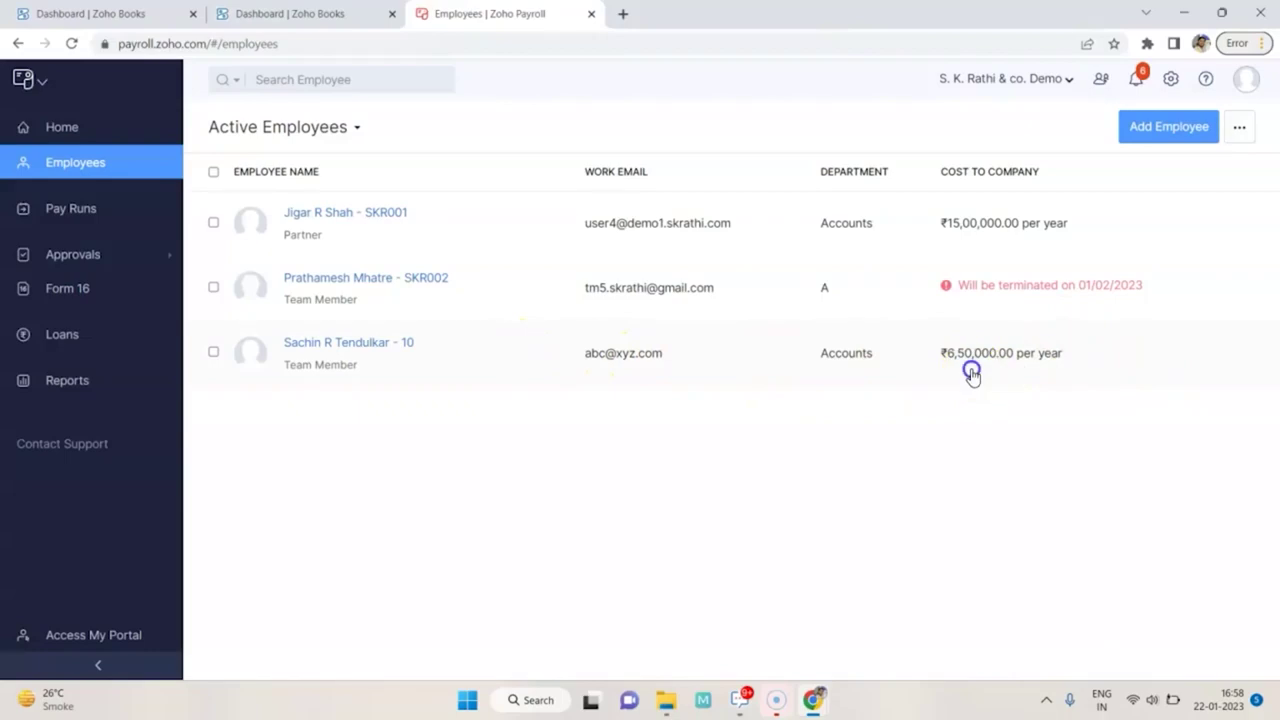